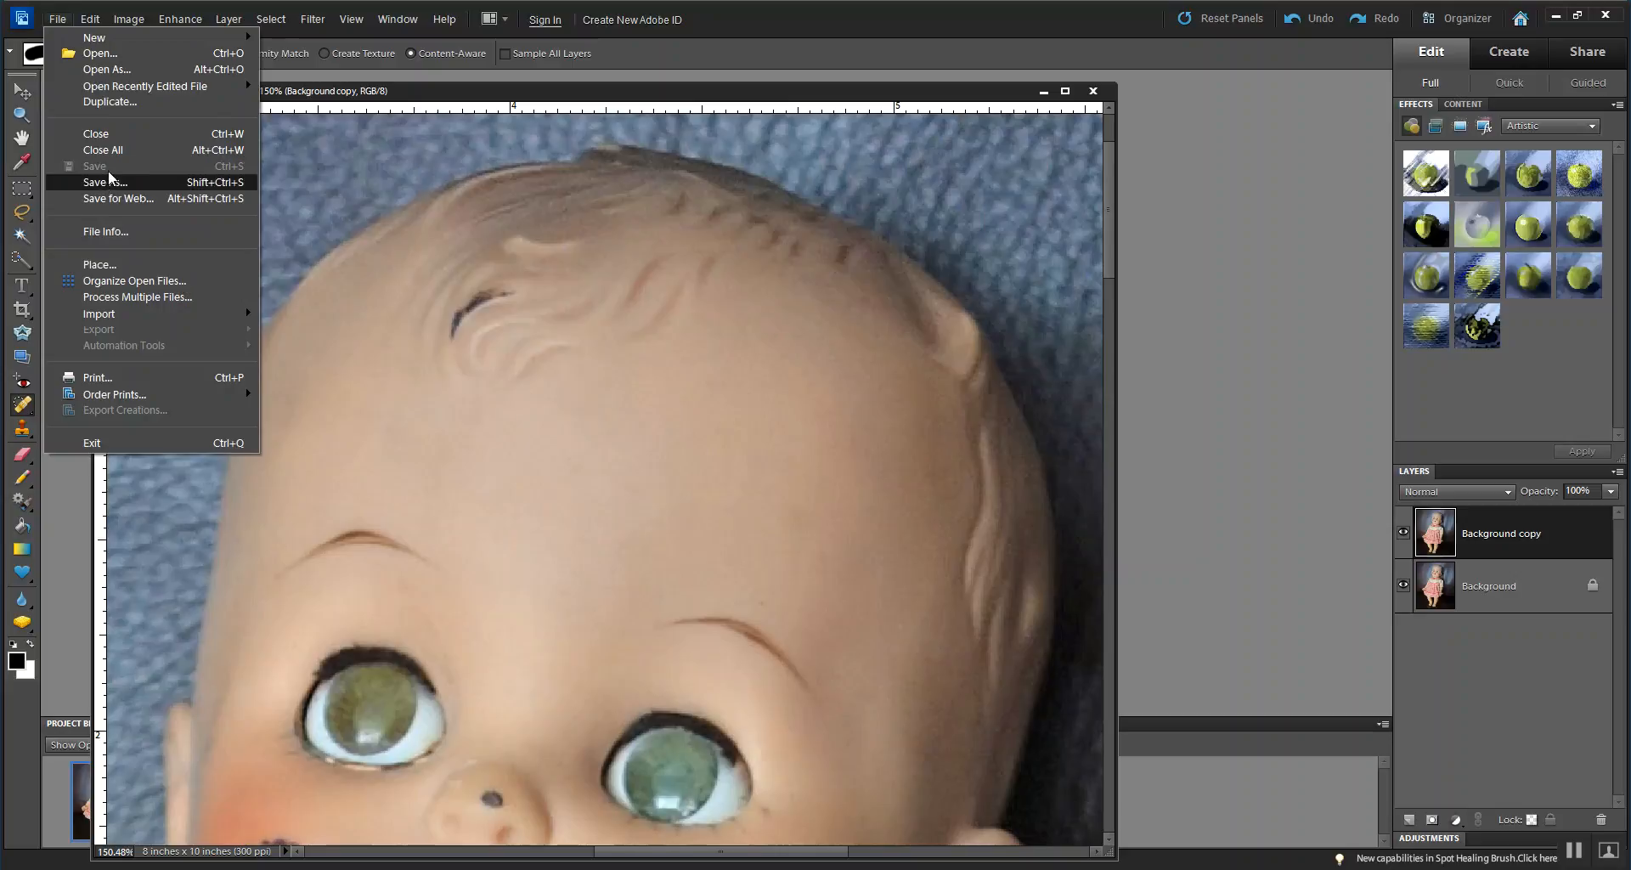
Try to save the image as a Photoshop file under its existing name, replacing the current file.
click(103, 182)
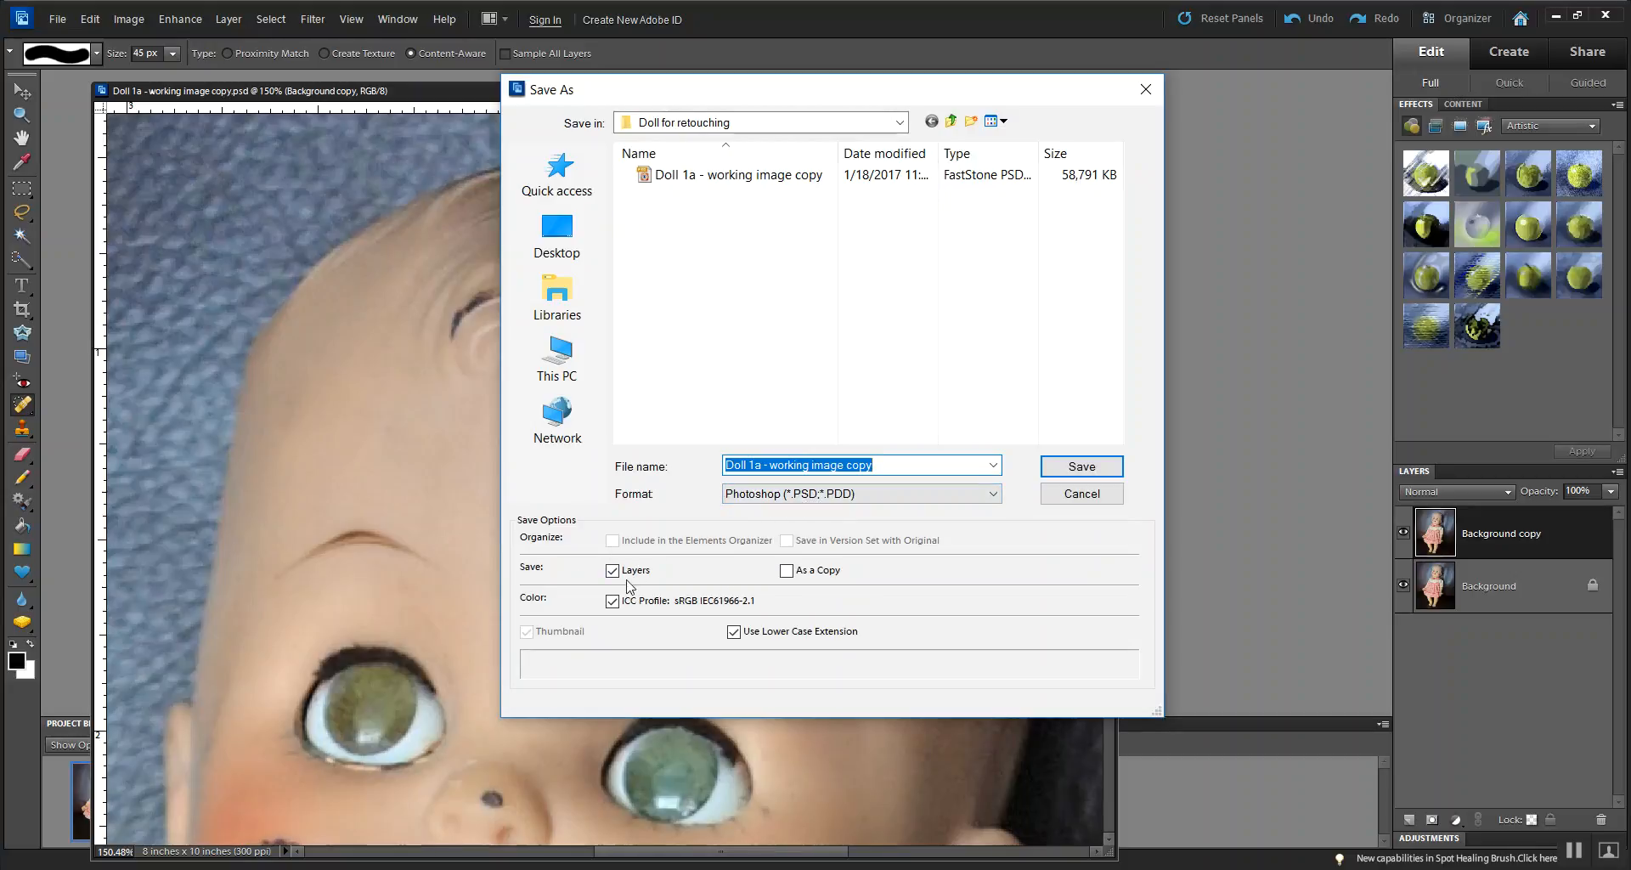
click(1078, 469)
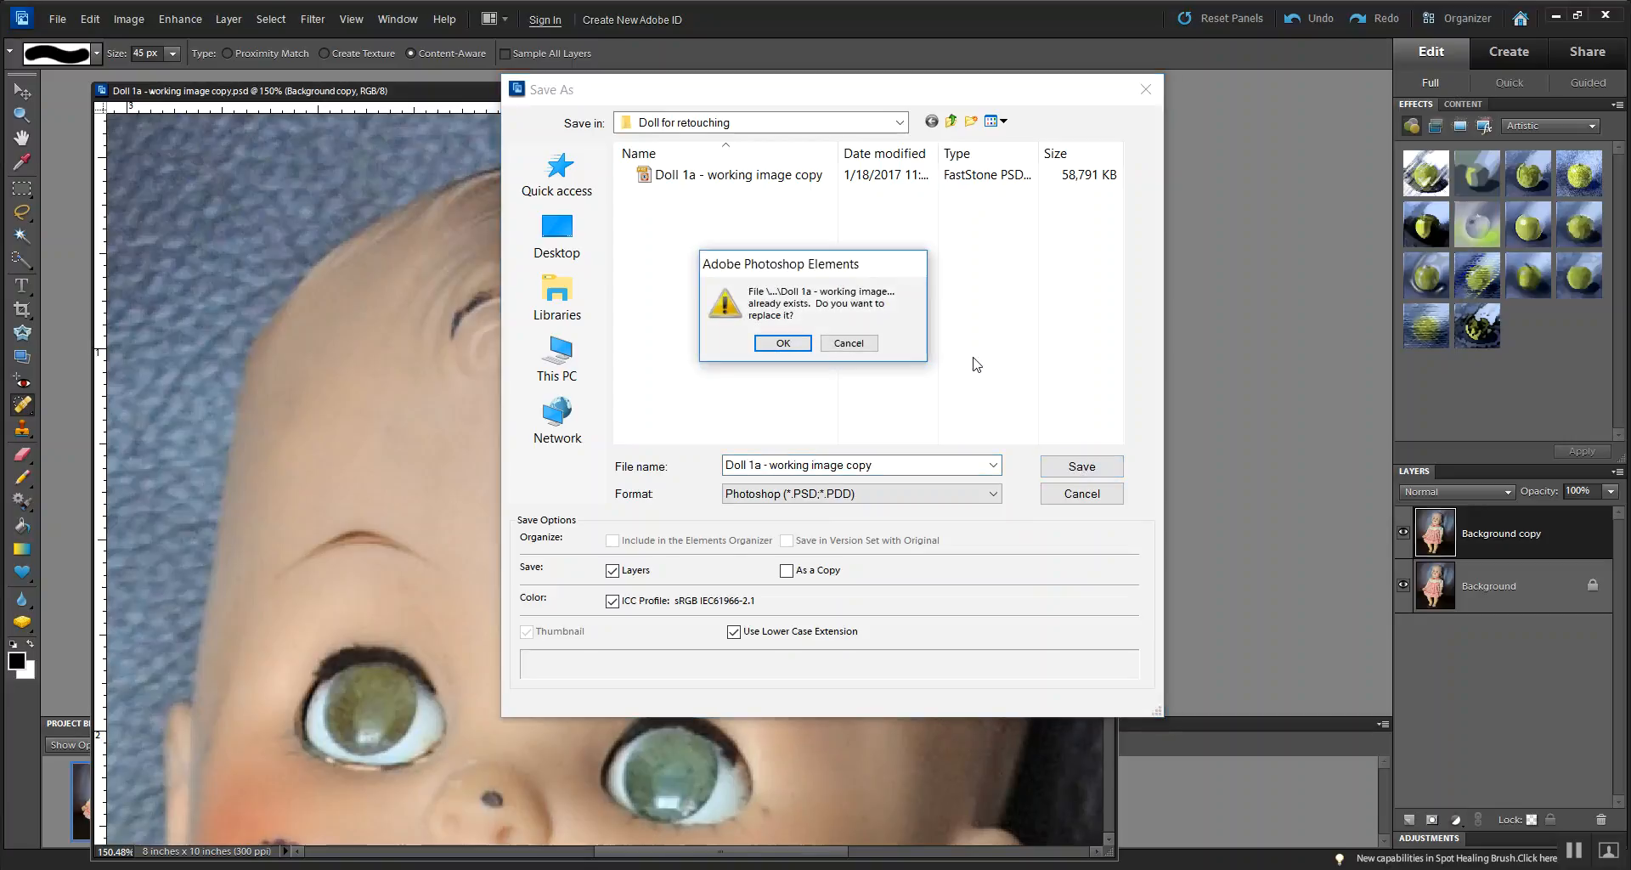
click(783, 345)
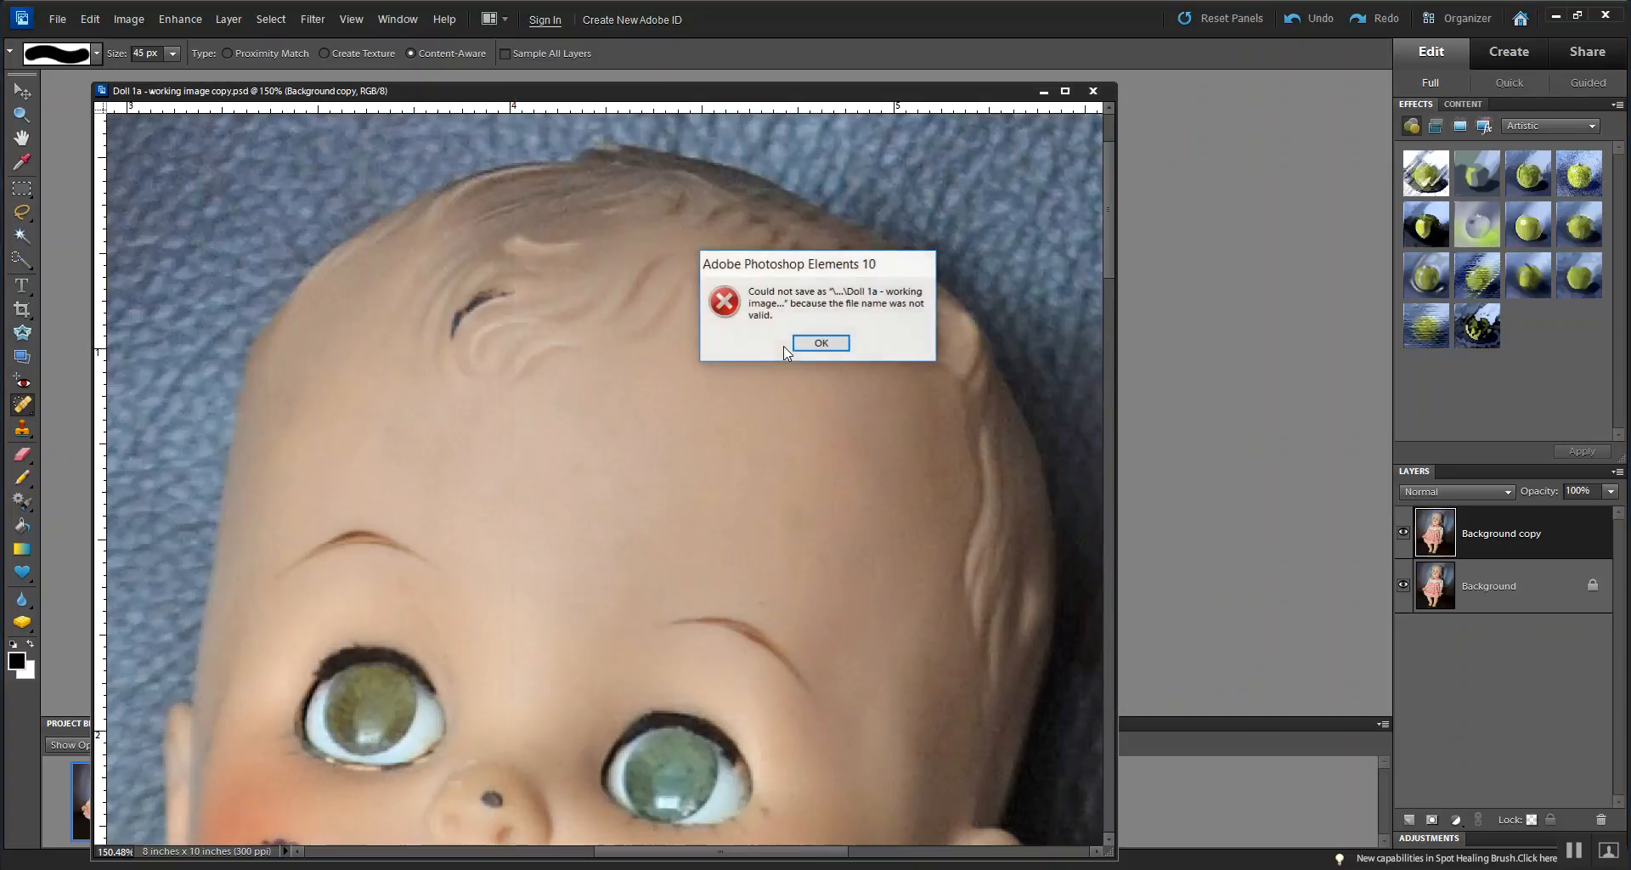
click(821, 344)
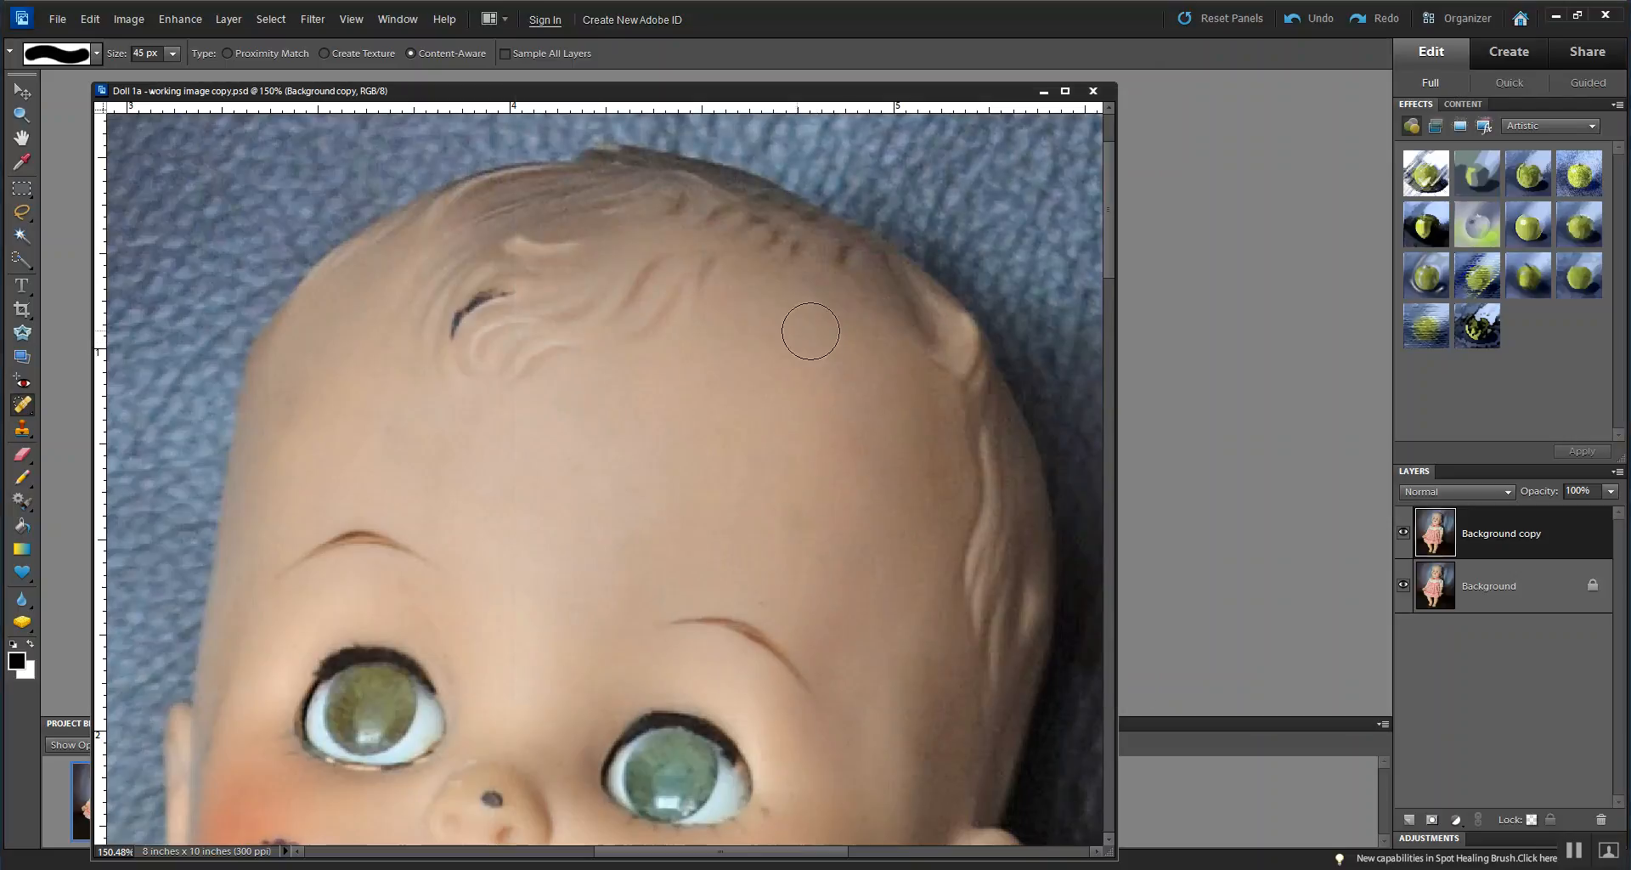
Save the image in Photoshop format under the new name "Doll 1a - working image copya".
click(56, 19)
click(108, 185)
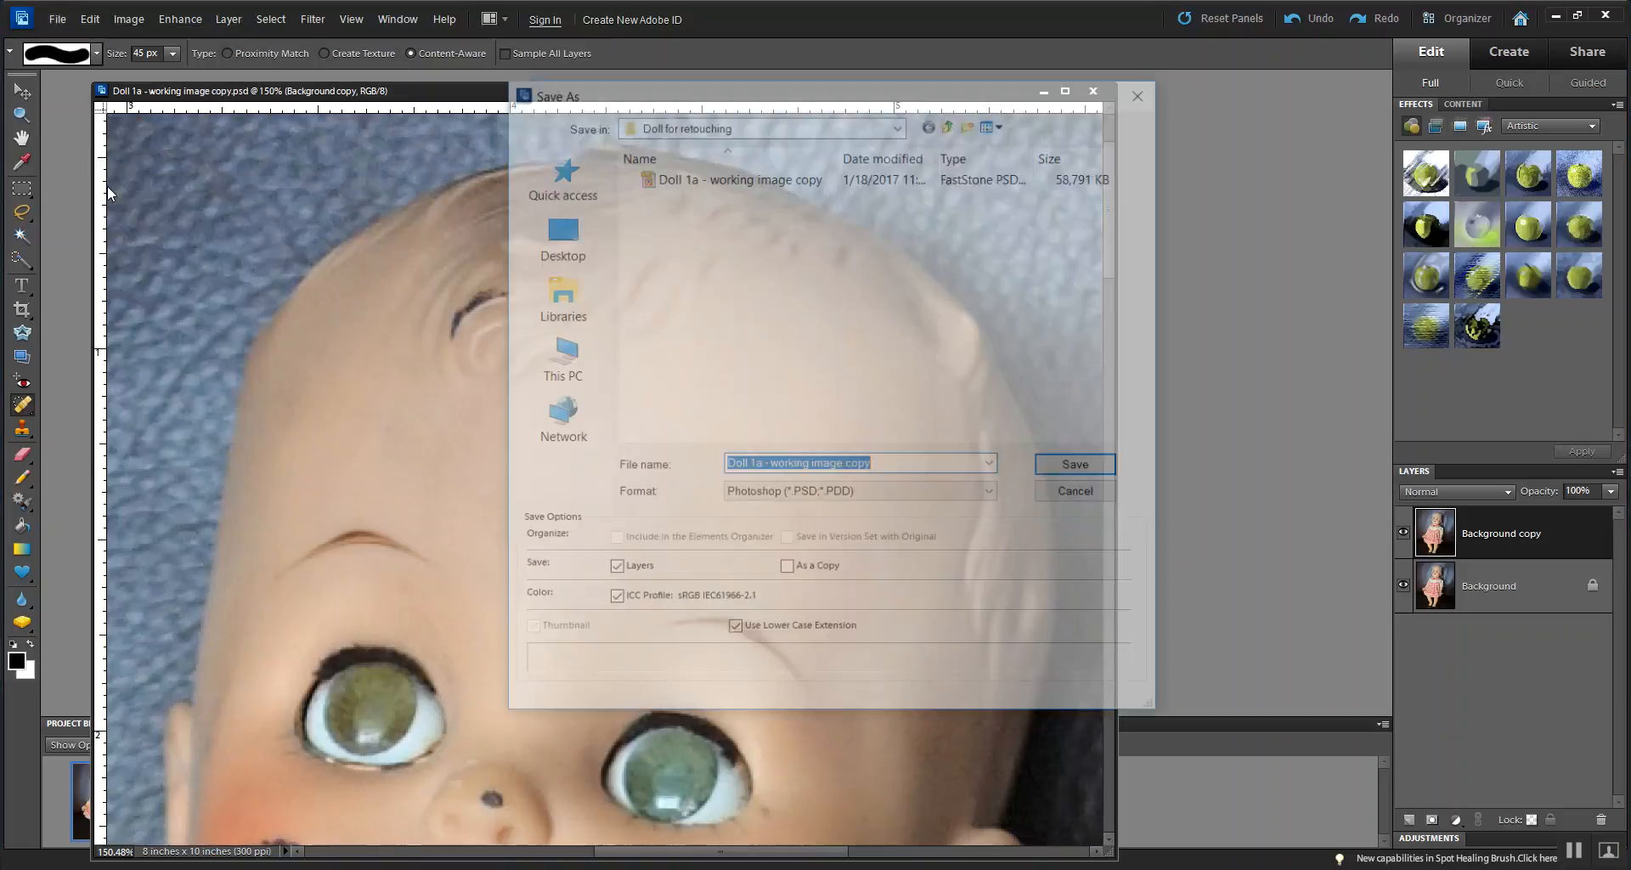
click(897, 463)
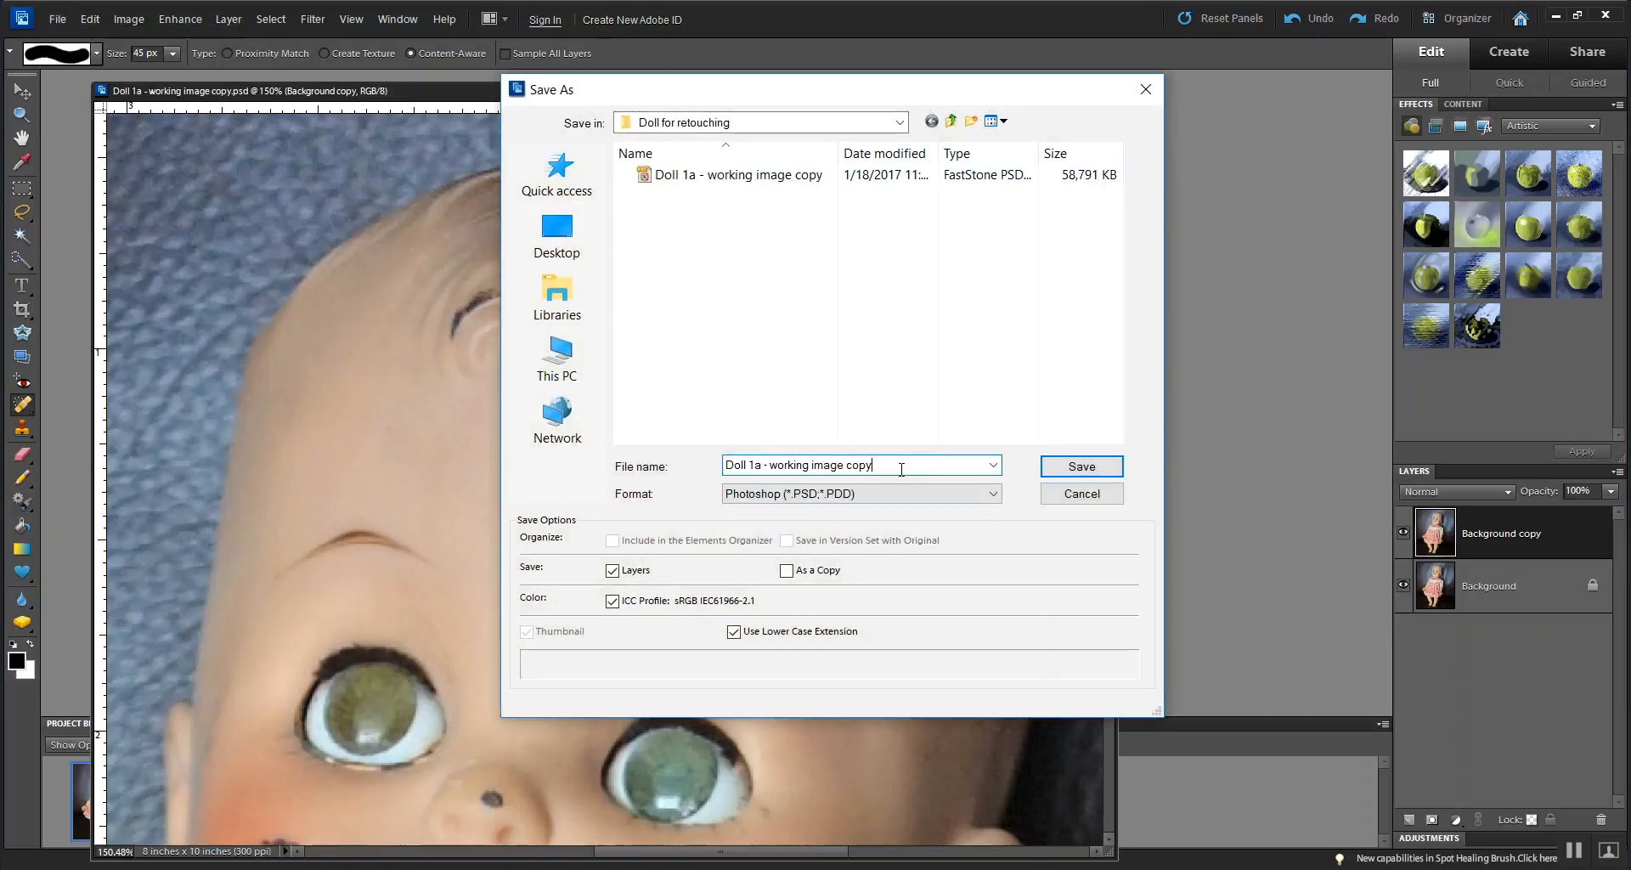
text(a)
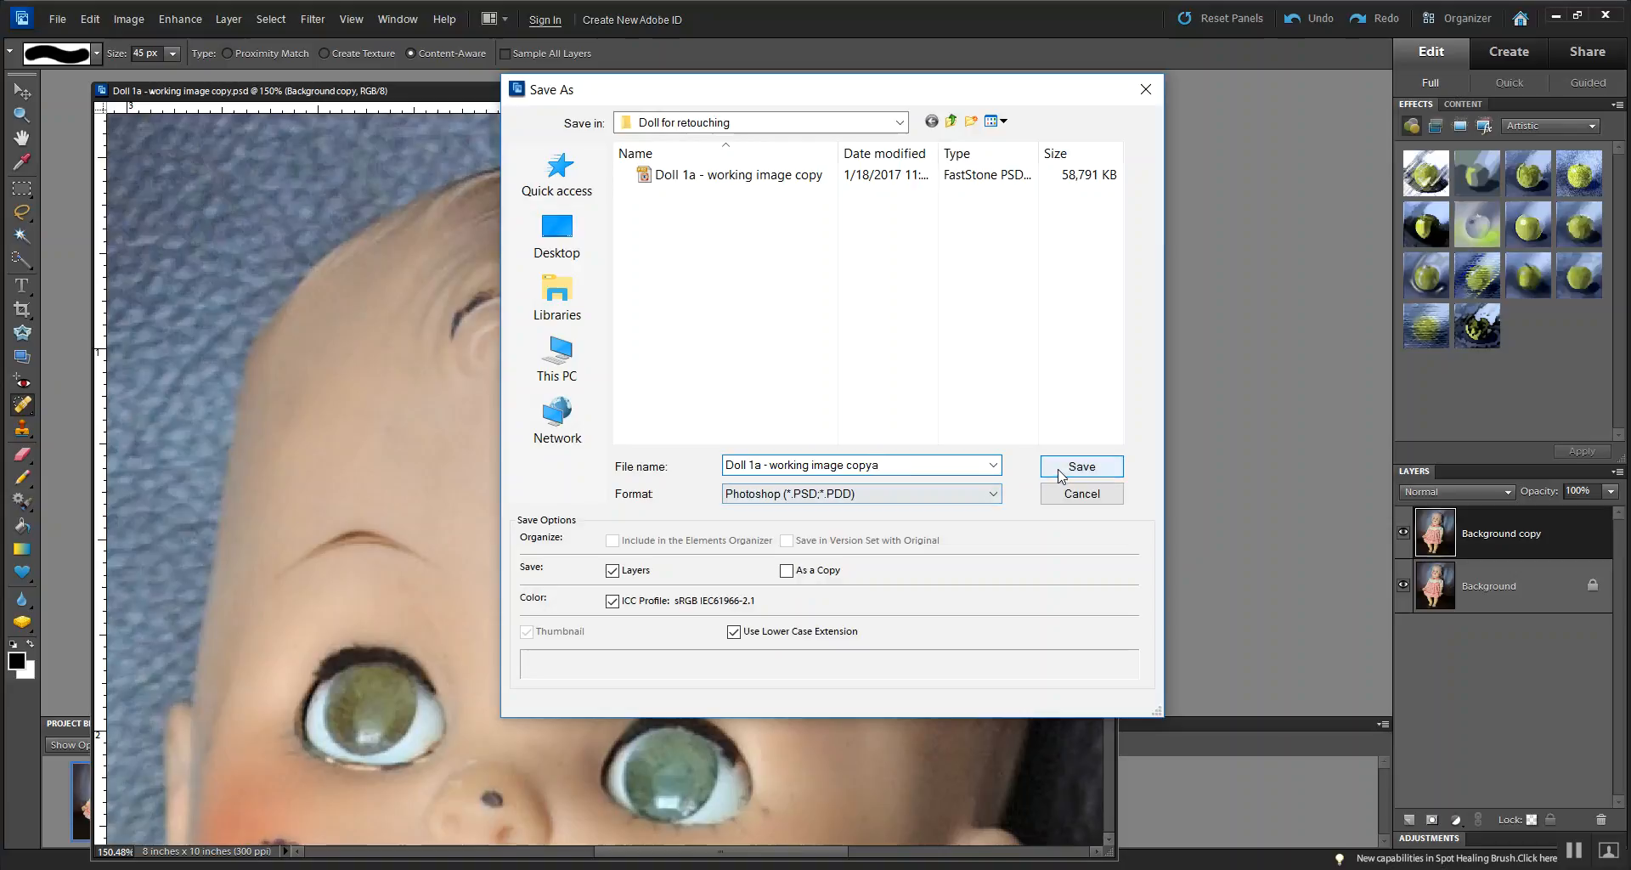
click(1065, 473)
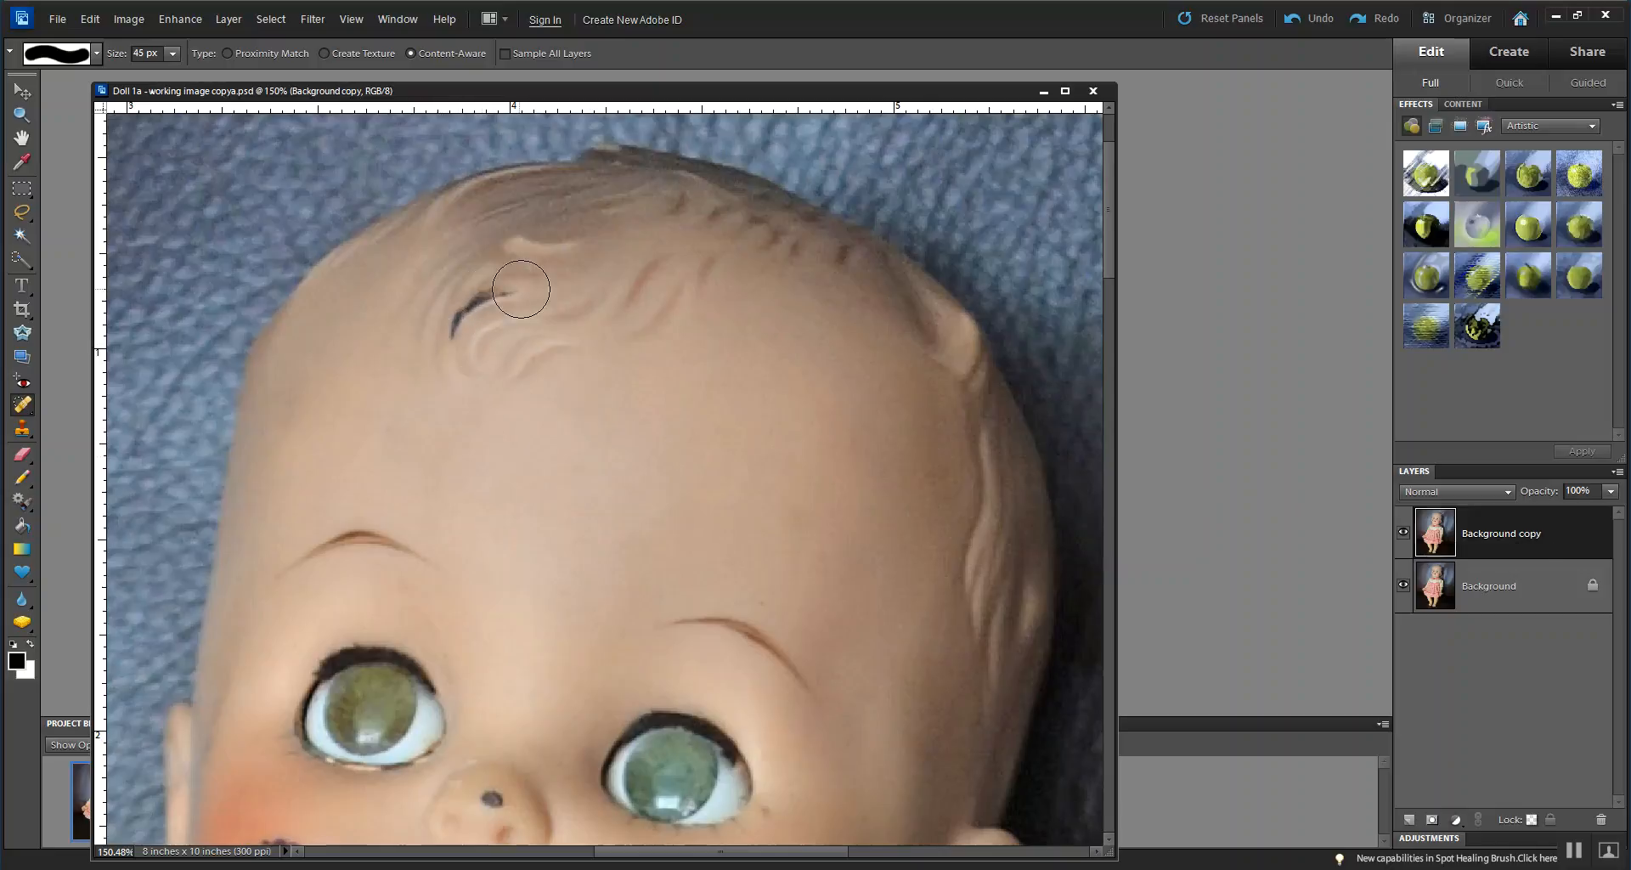
Duplicate the Background copy layer as a new layer named "hair".
click(22, 91)
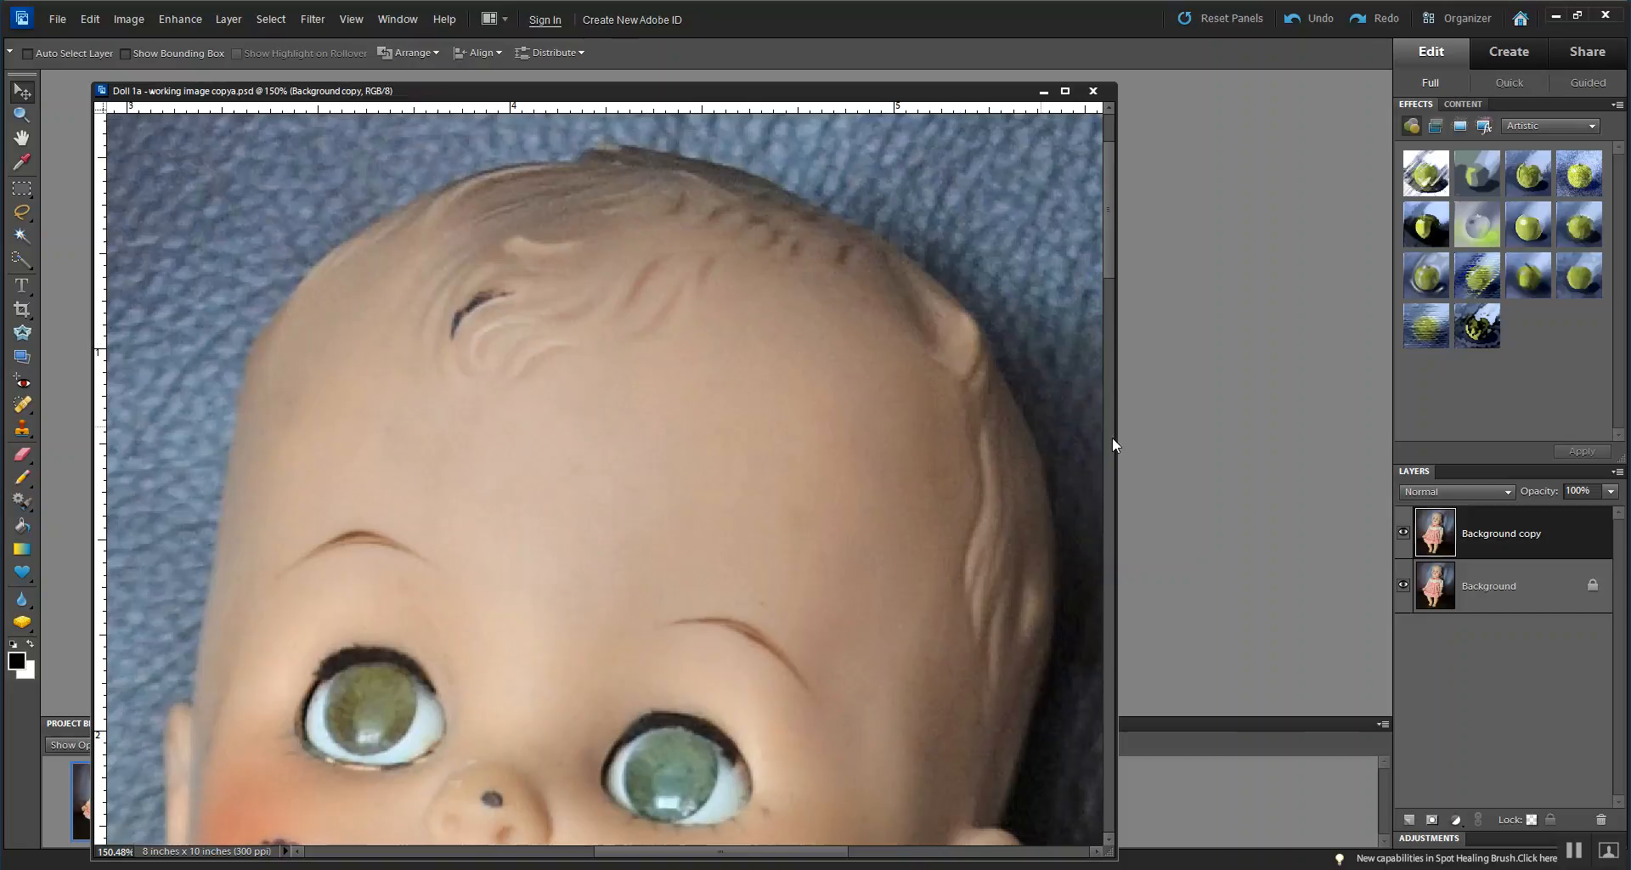
right_click(1555, 533)
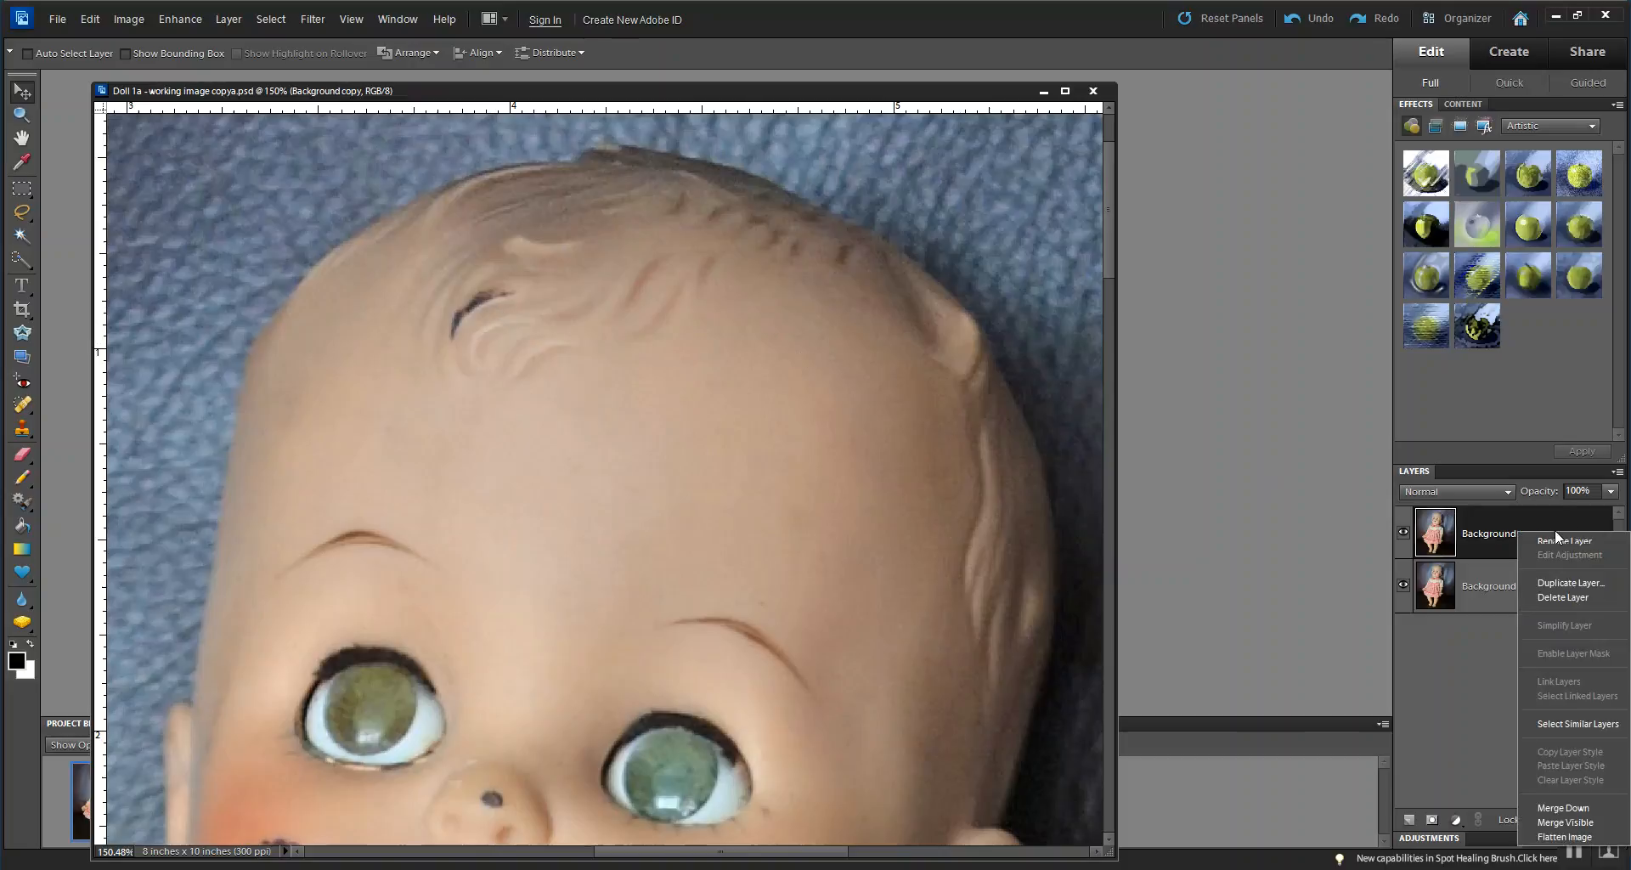
click(1561, 582)
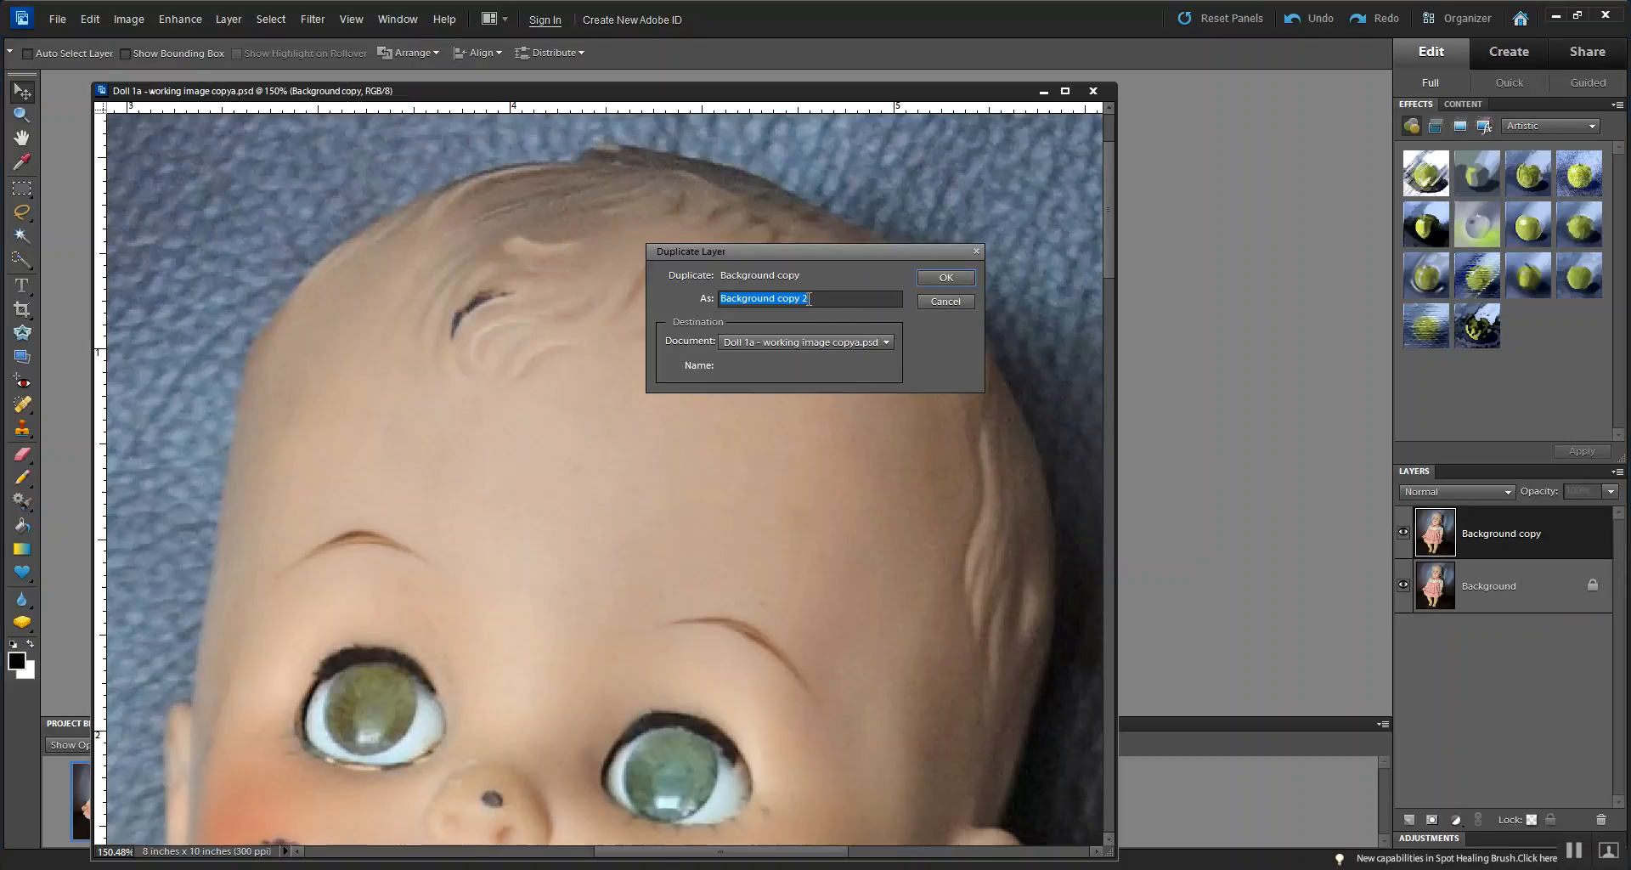
text(hair)
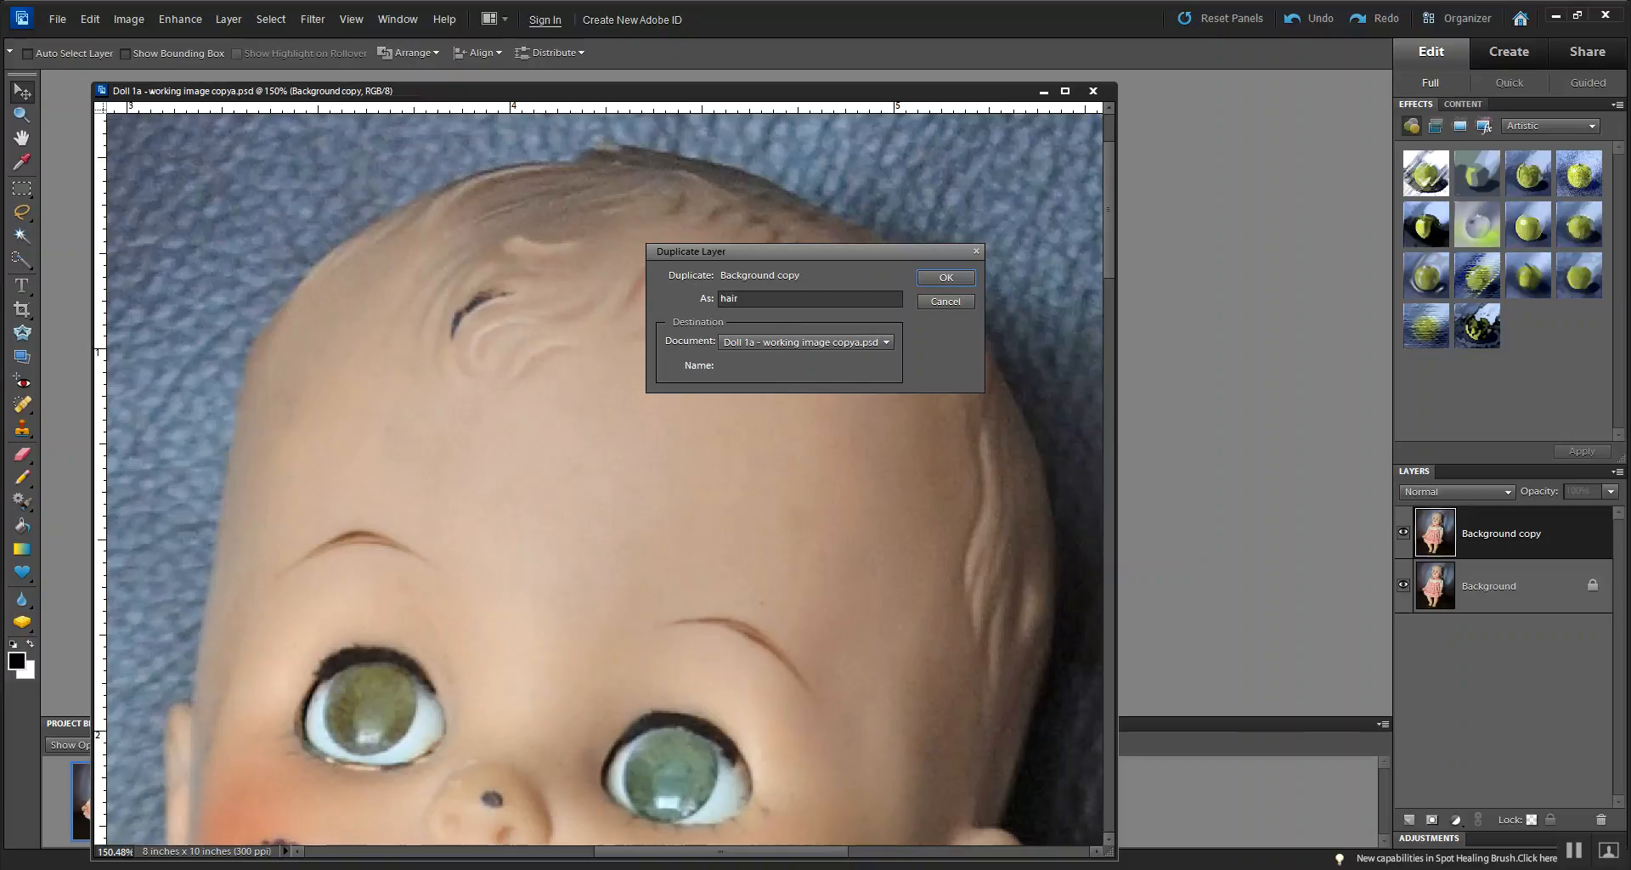
key(Return)
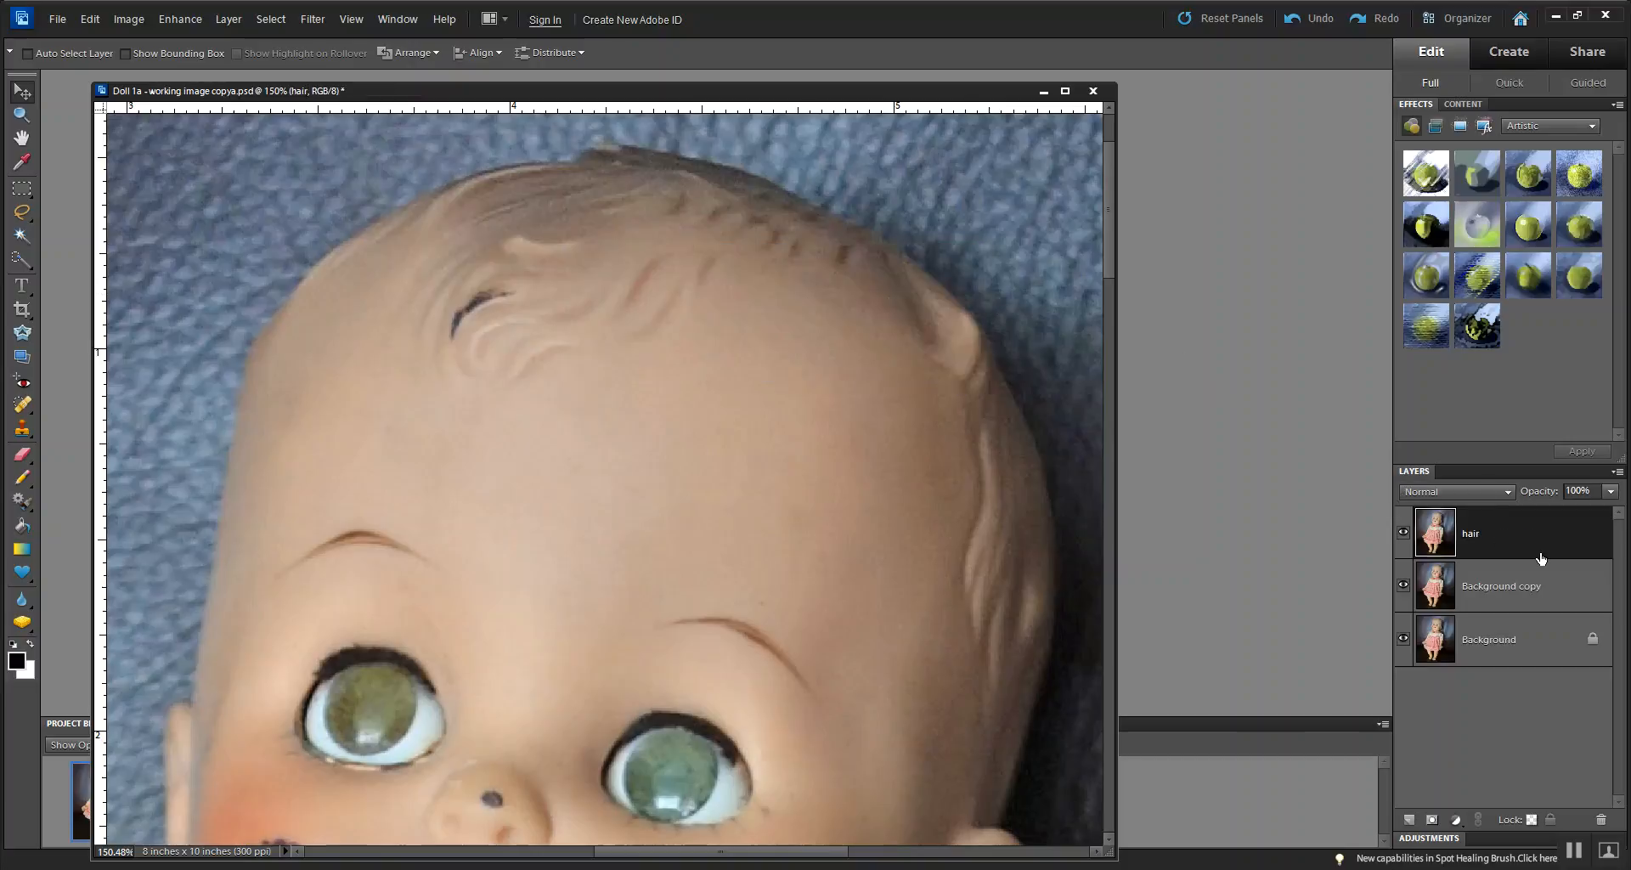
Set up the Clone Stamp tool with an 8 px brush for retouching the dark mark in the doll's hair.
scroll(572, 408, up, 7)
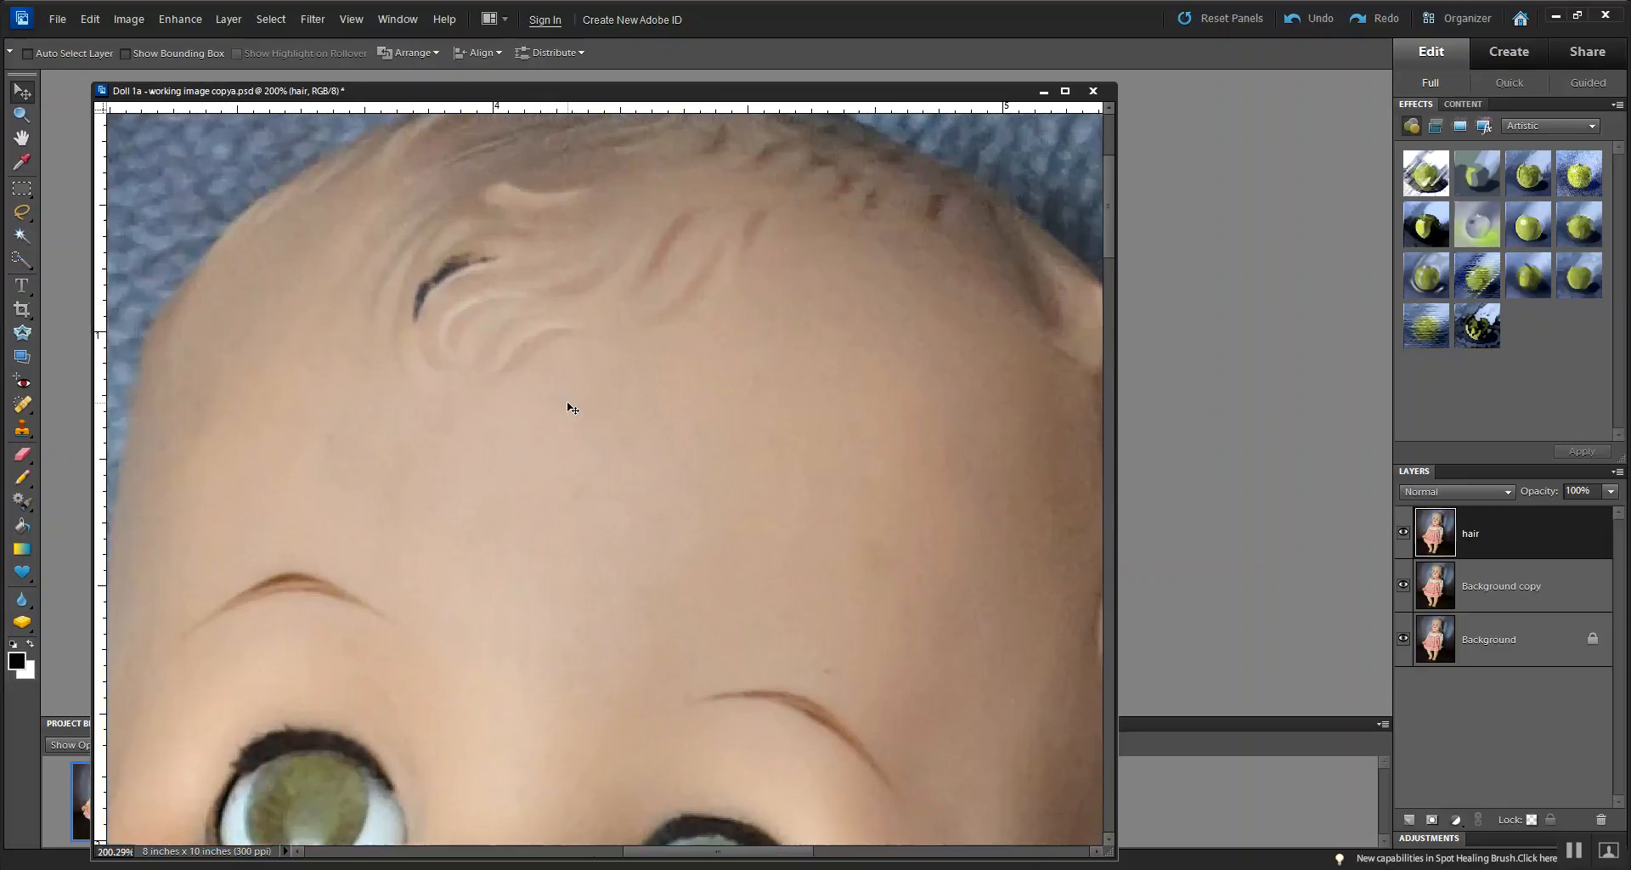
scroll(569, 406, up, 1)
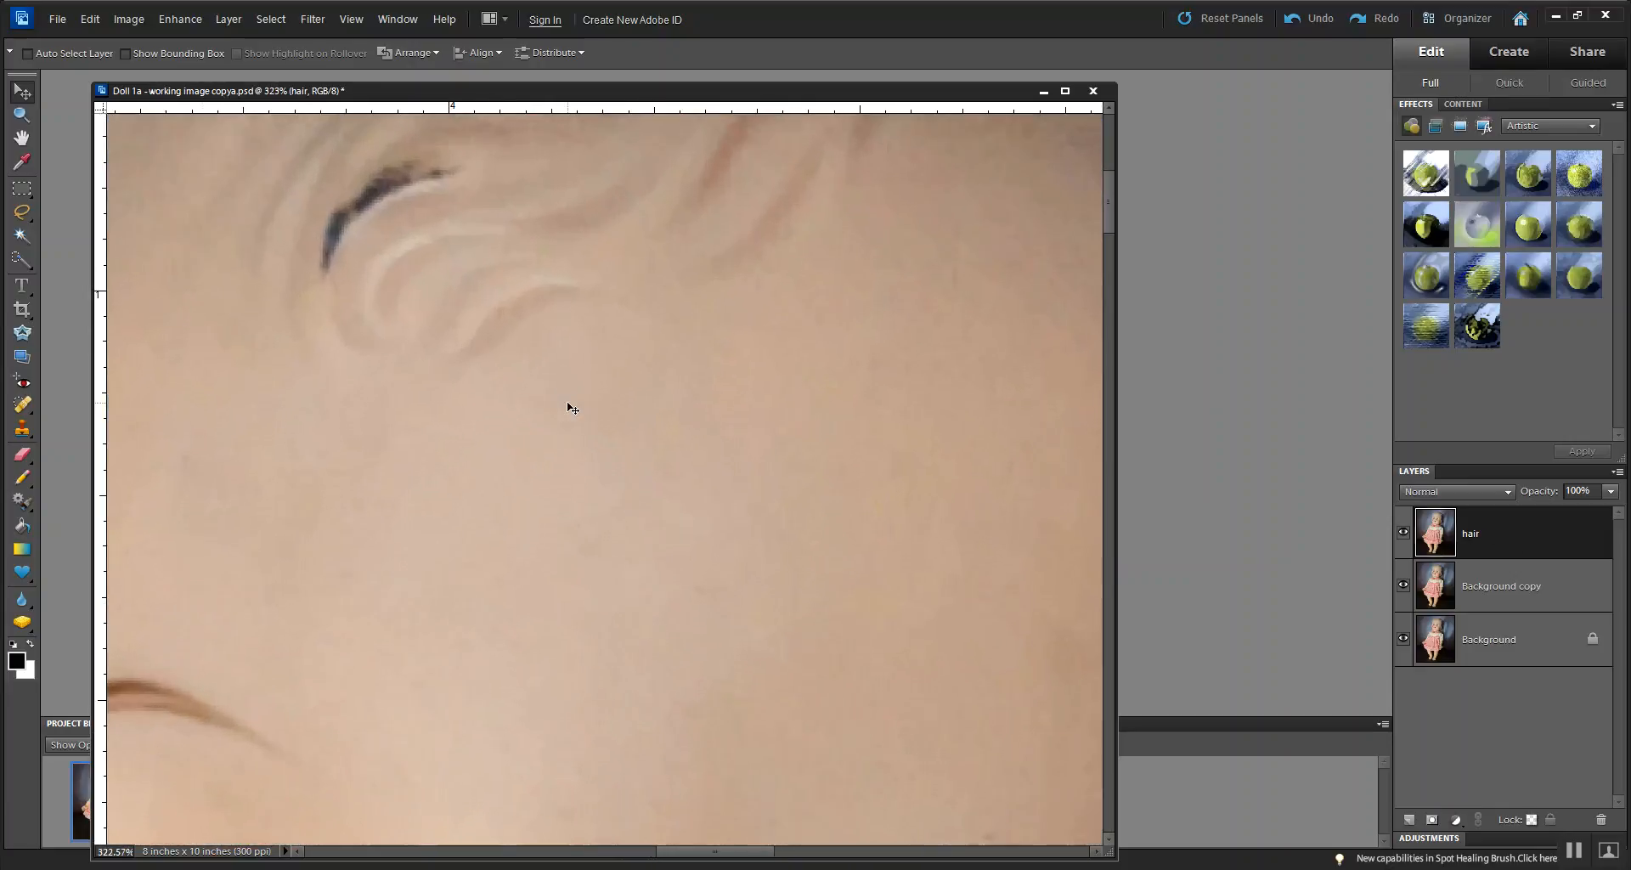
drag(511, 355, 731, 550)
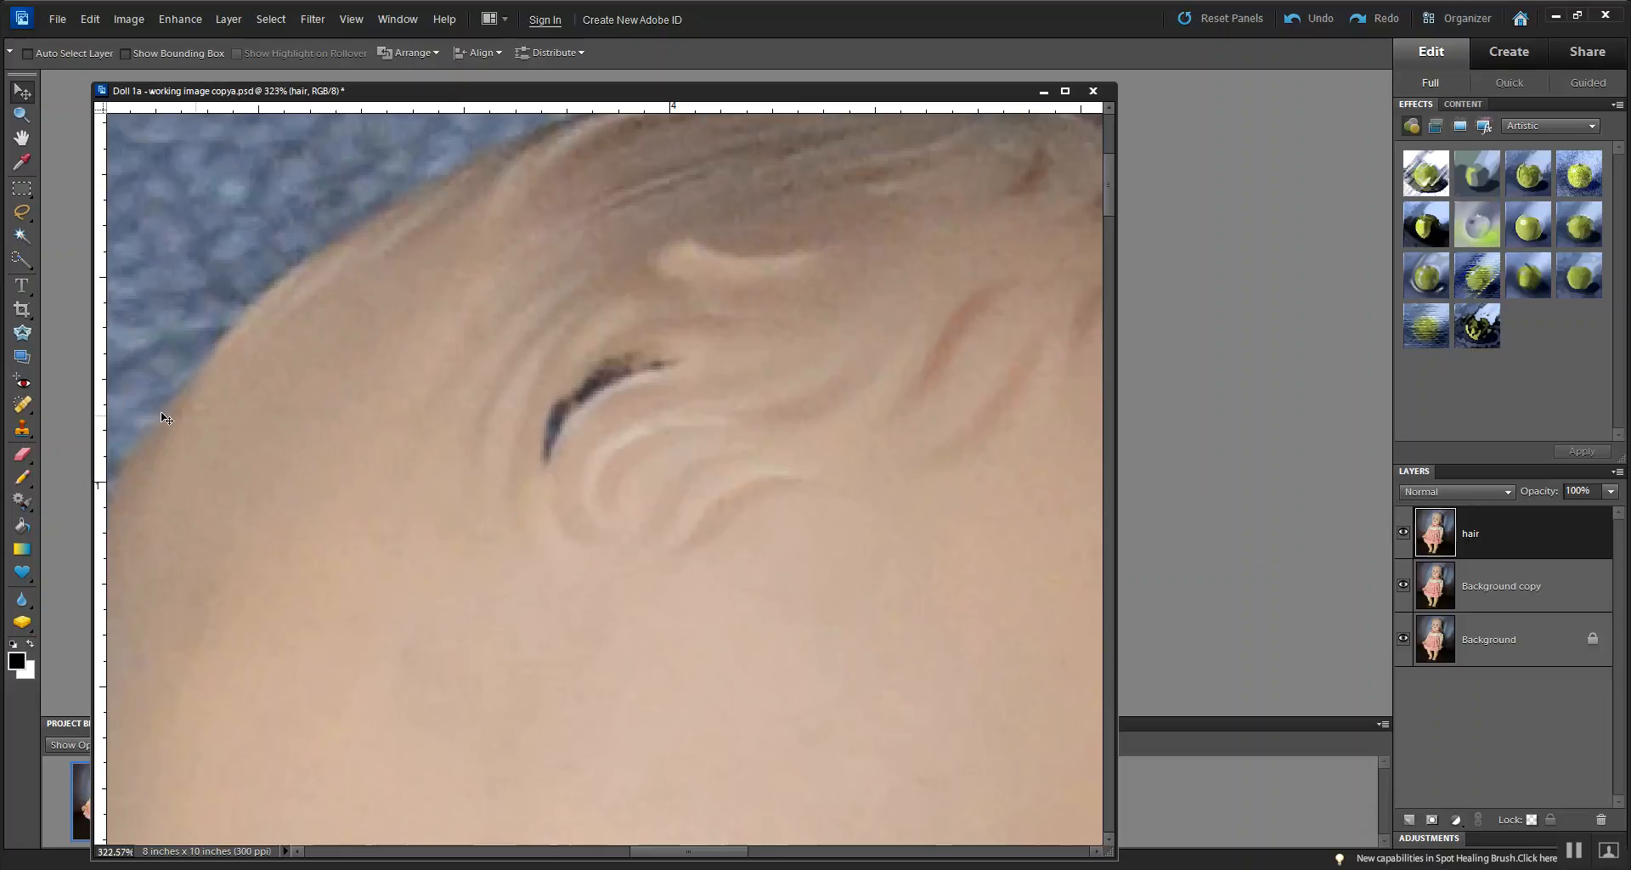
click(22, 433)
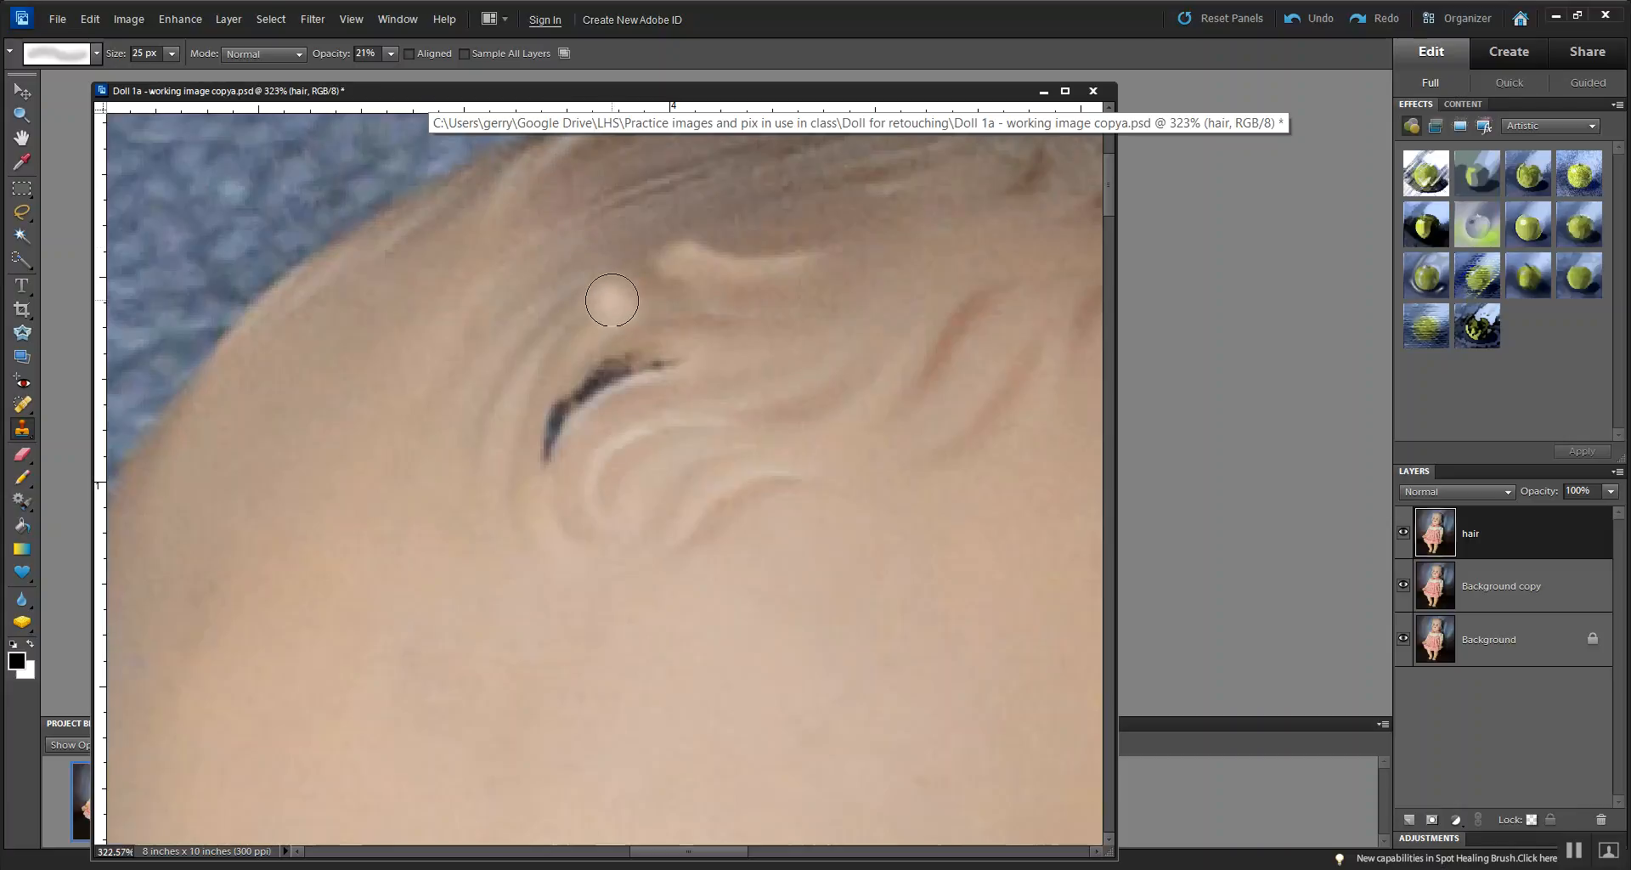
key(bracketleft)
key(bracketleft)
key(bracketleft)
key(bracketleft)
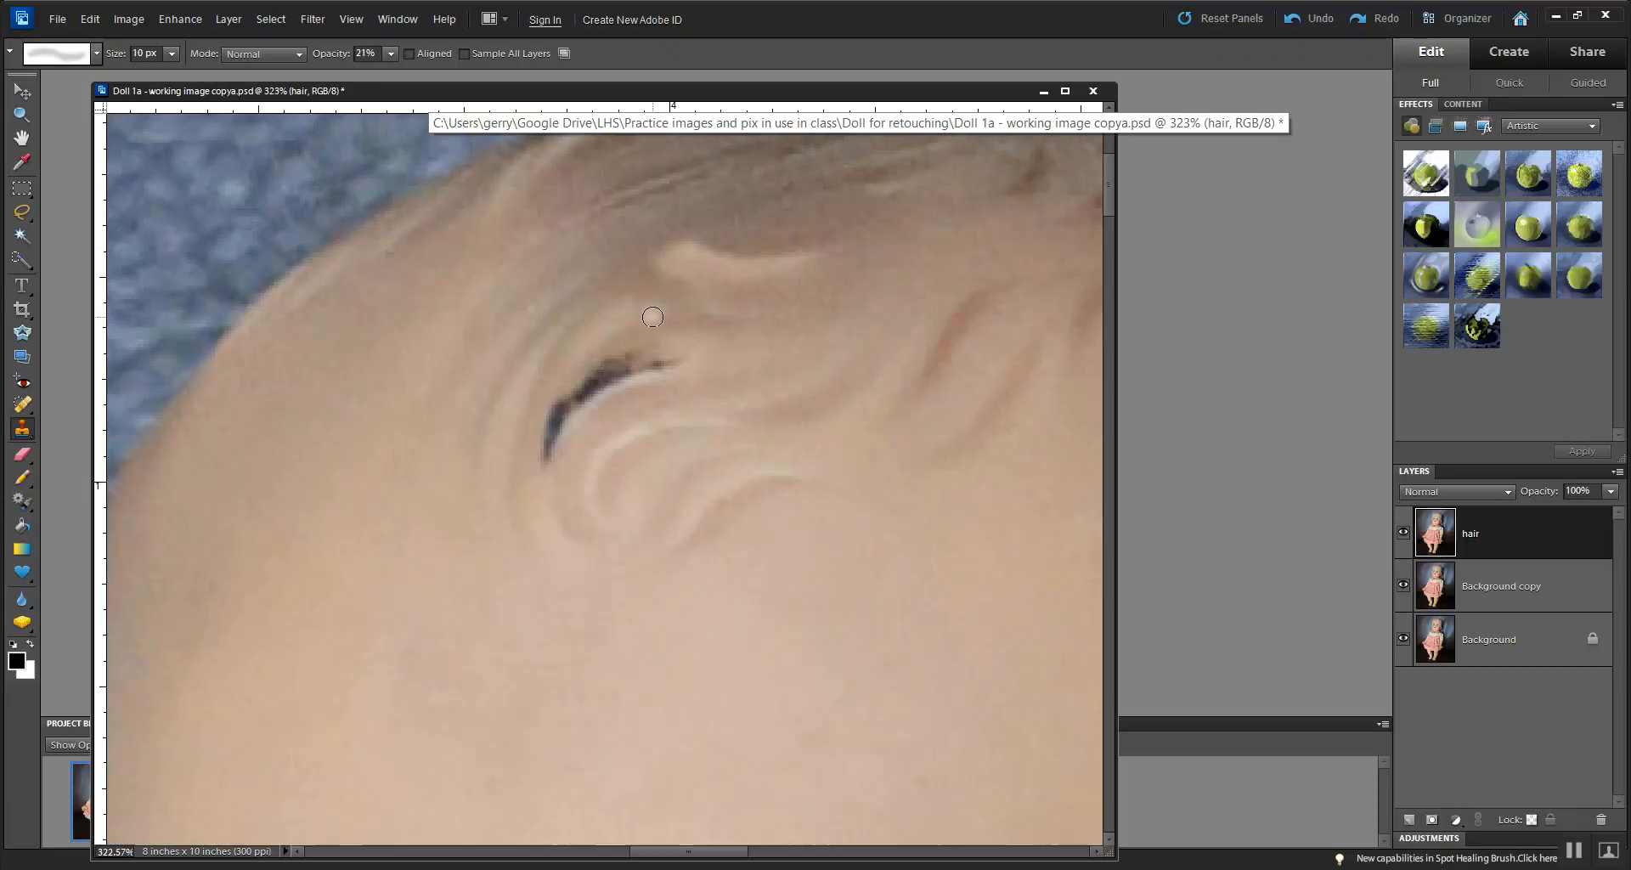
key(bracketleft)
click(22, 91)
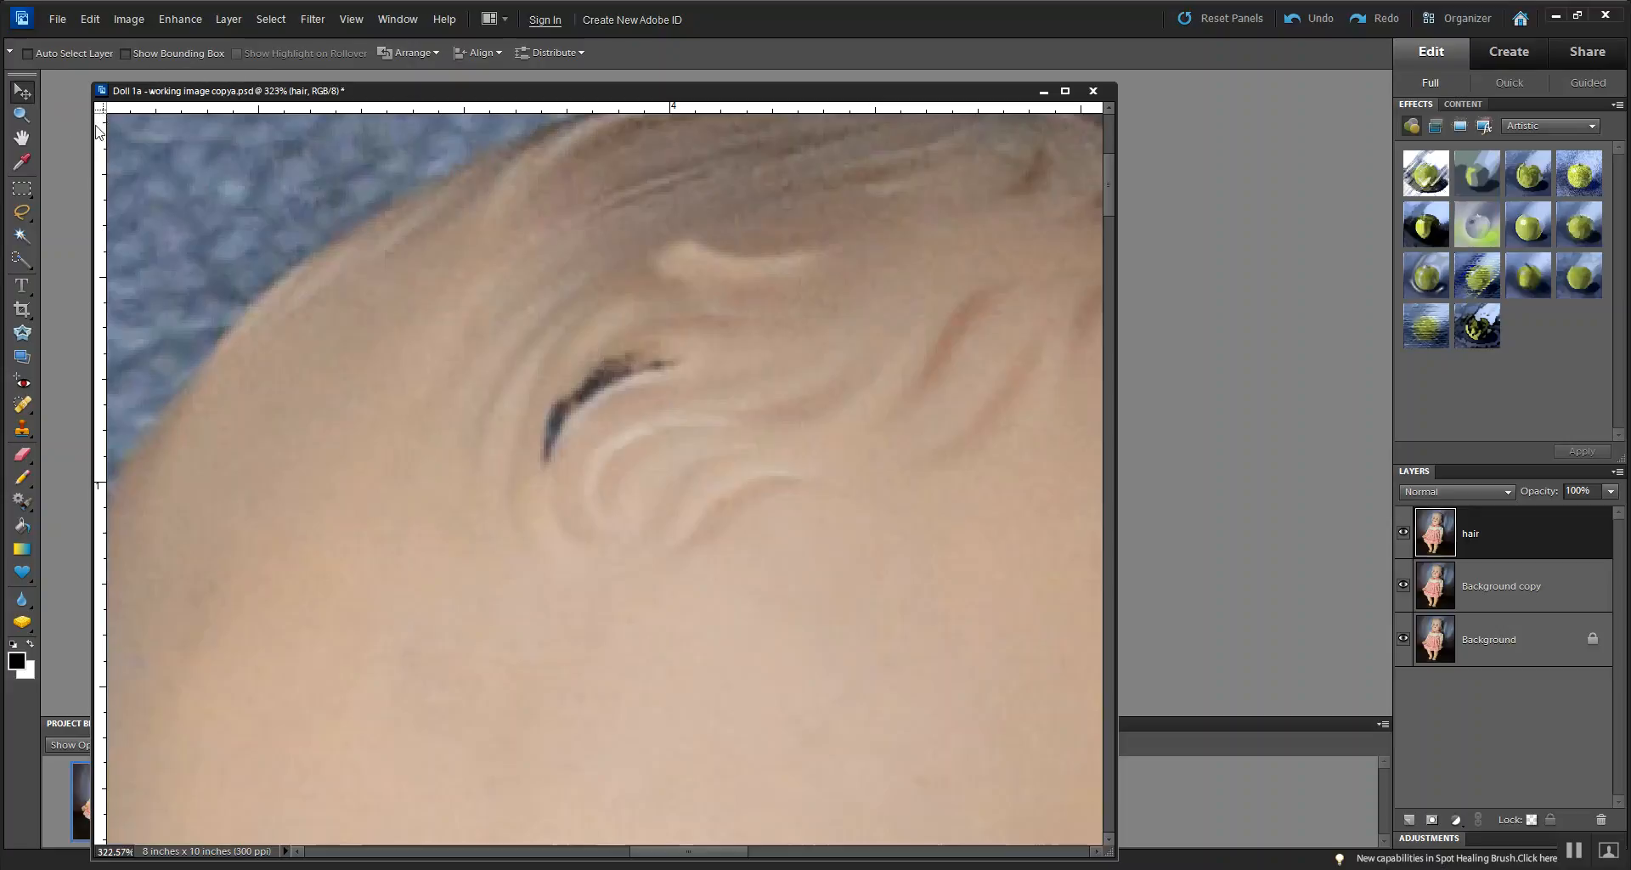
click(21, 431)
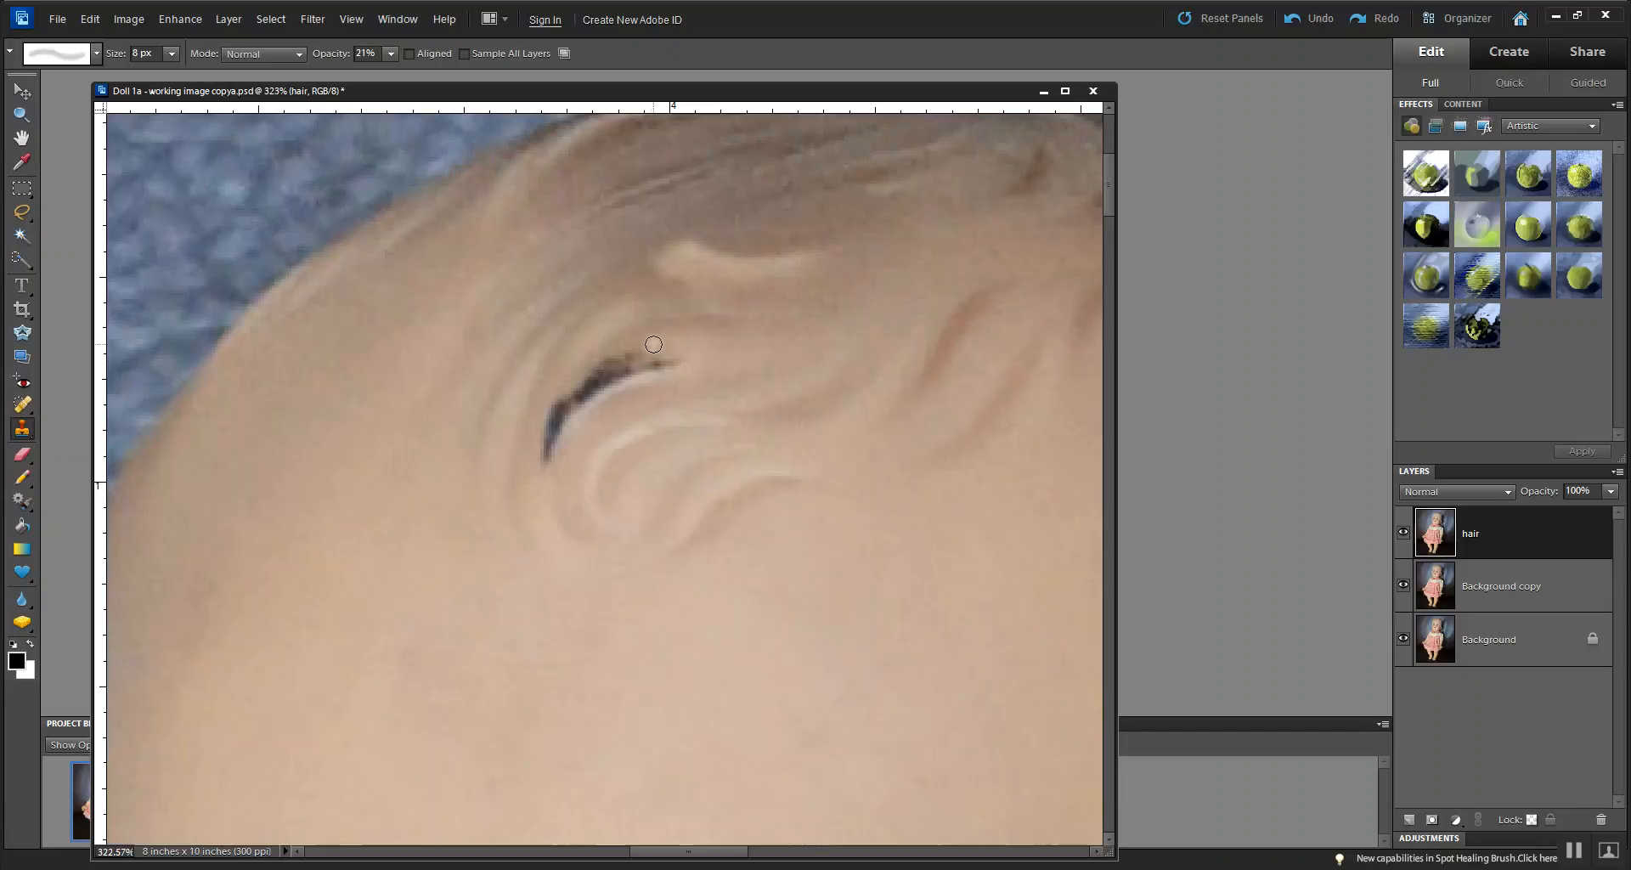
Sample the clean surface just above the dark hair mark and clone it along the mark's upper edge.
alt+click(654, 344)
click(639, 358)
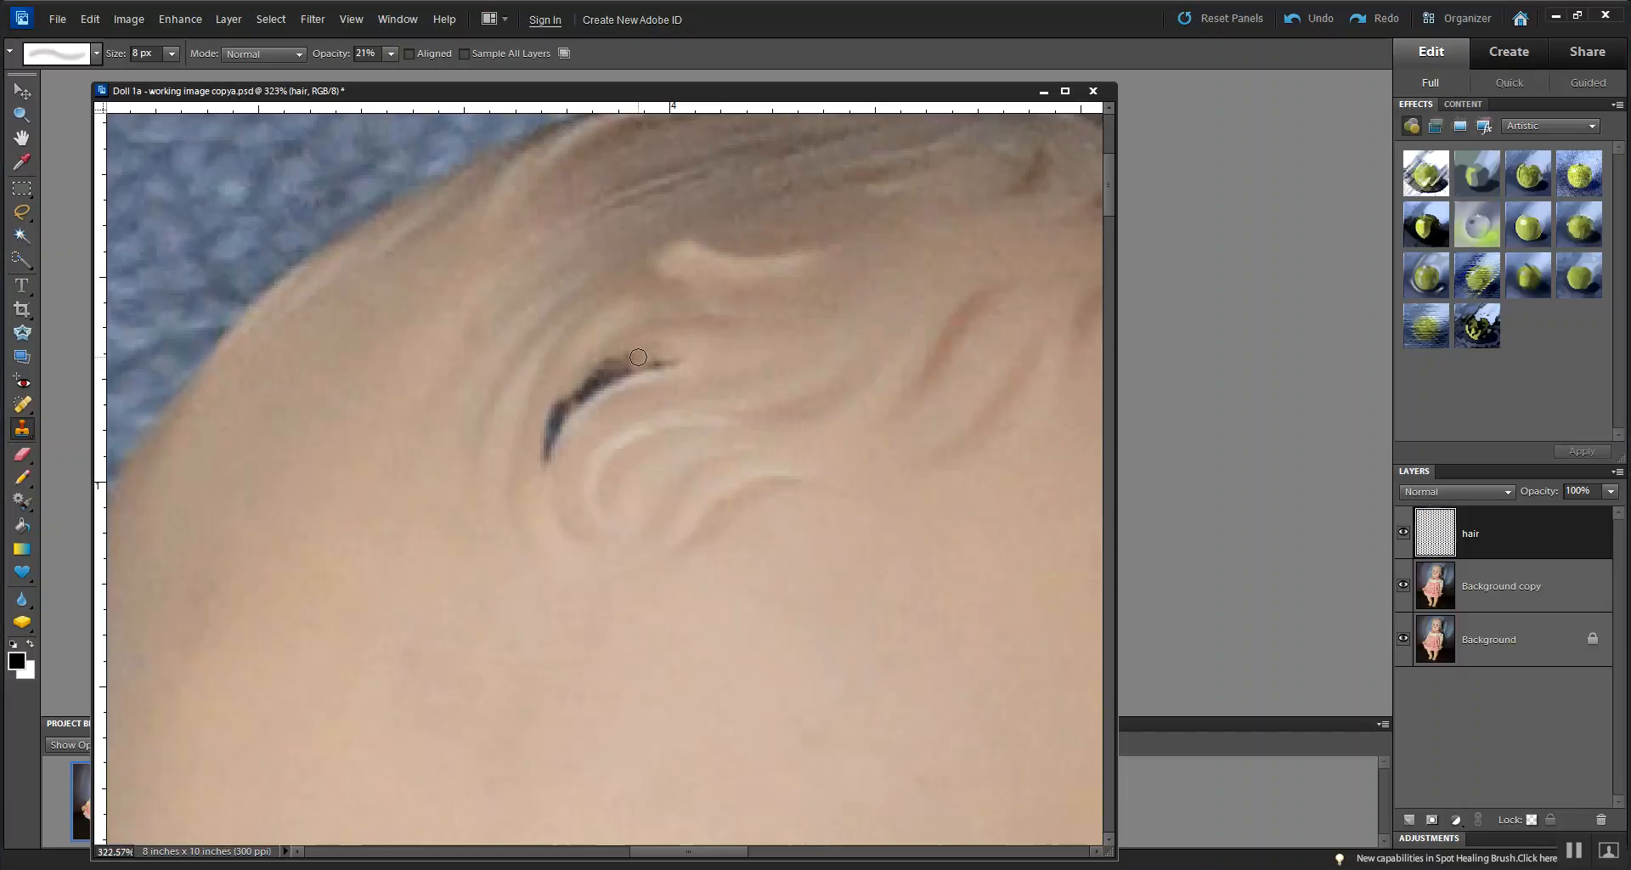
click(628, 355)
click(620, 357)
click(607, 362)
click(598, 366)
click(604, 360)
click(630, 347)
click(603, 357)
click(602, 363)
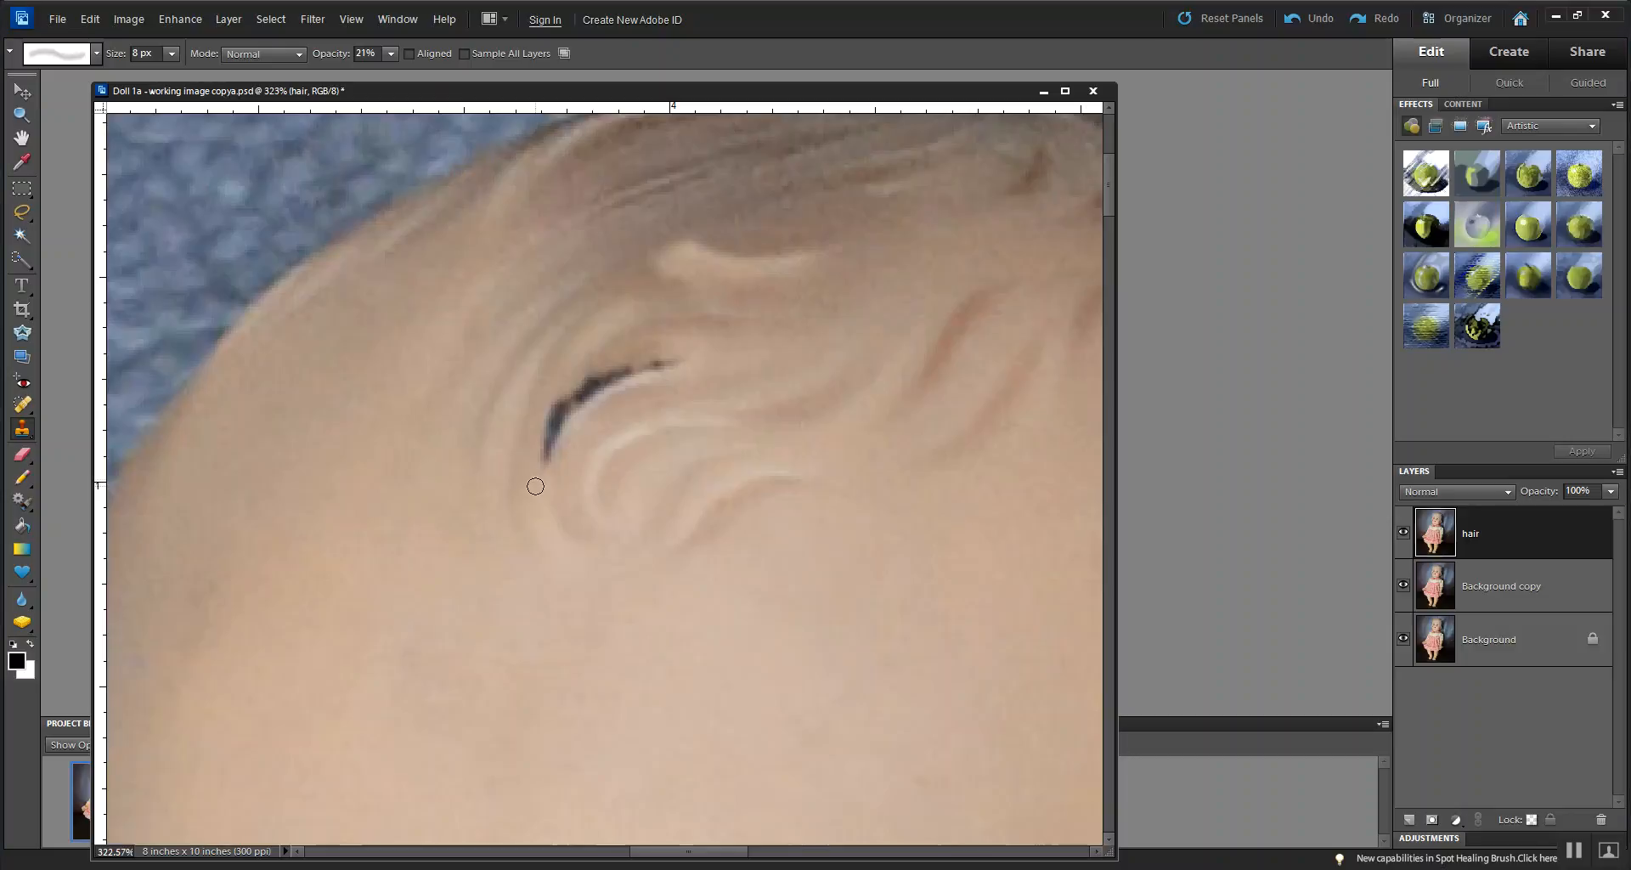
Clone the surrounding skin tone over the lower left end and outer edge of the dark hair mark.
mouse_move(546, 461)
mouse_down()
mouse_move(555, 430)
mouse_move(542, 466)
mouse_move(542, 425)
mouse_up()
drag(587, 374, 583, 375)
drag(559, 386, 554, 400)
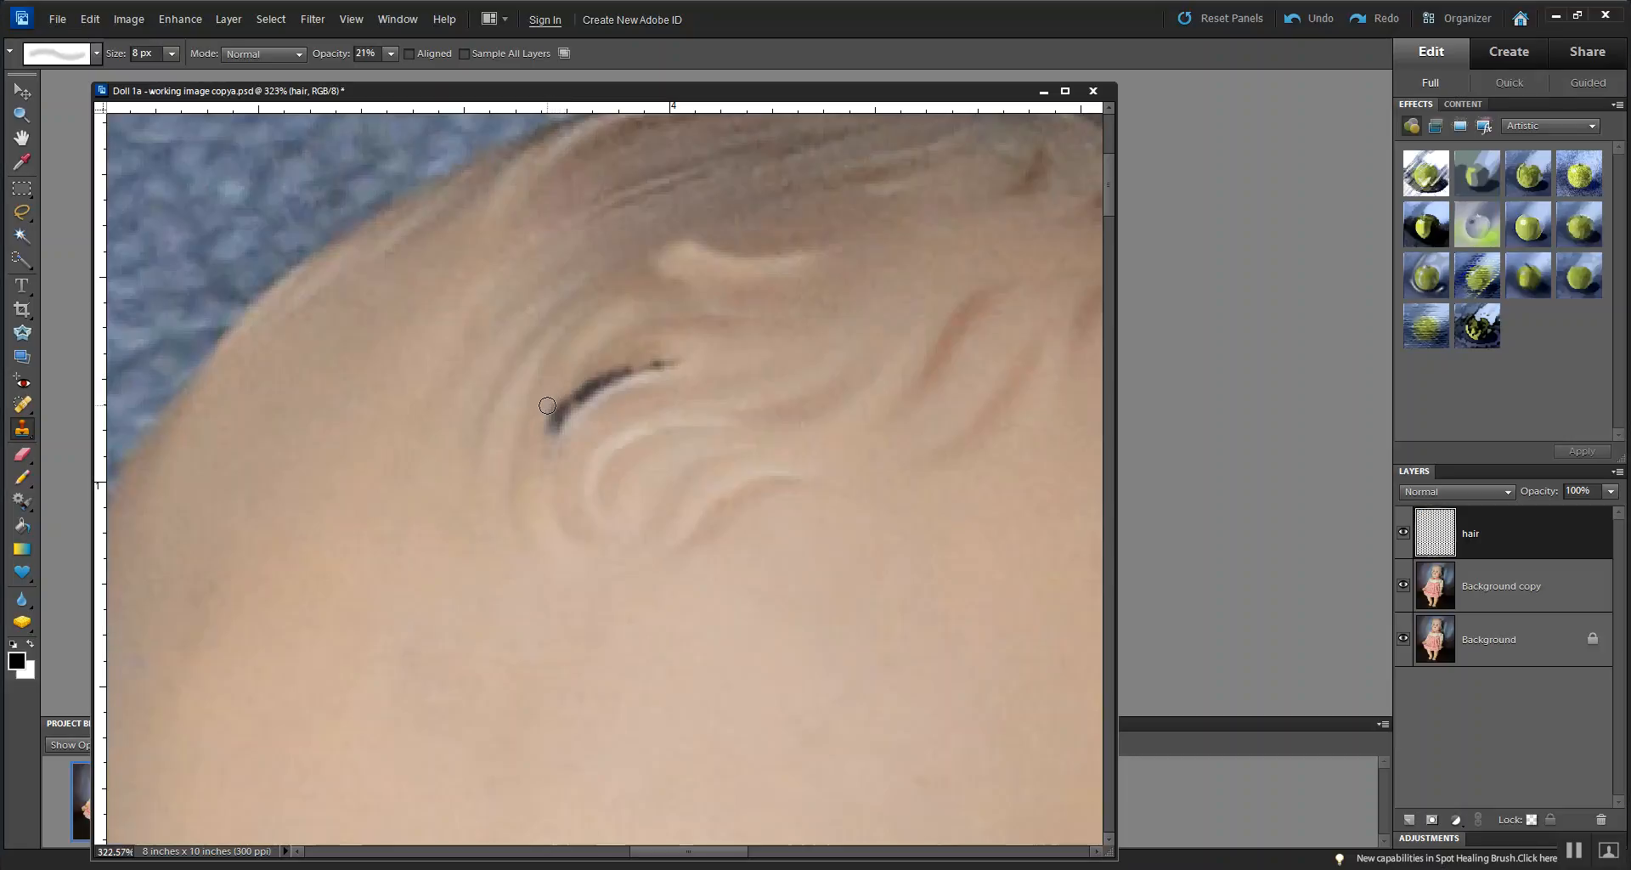
drag(551, 403, 543, 431)
drag(554, 427, 549, 433)
Clone nearby tone over the lower left half and middle of the dark hair mark to thin it further.
click(682, 361)
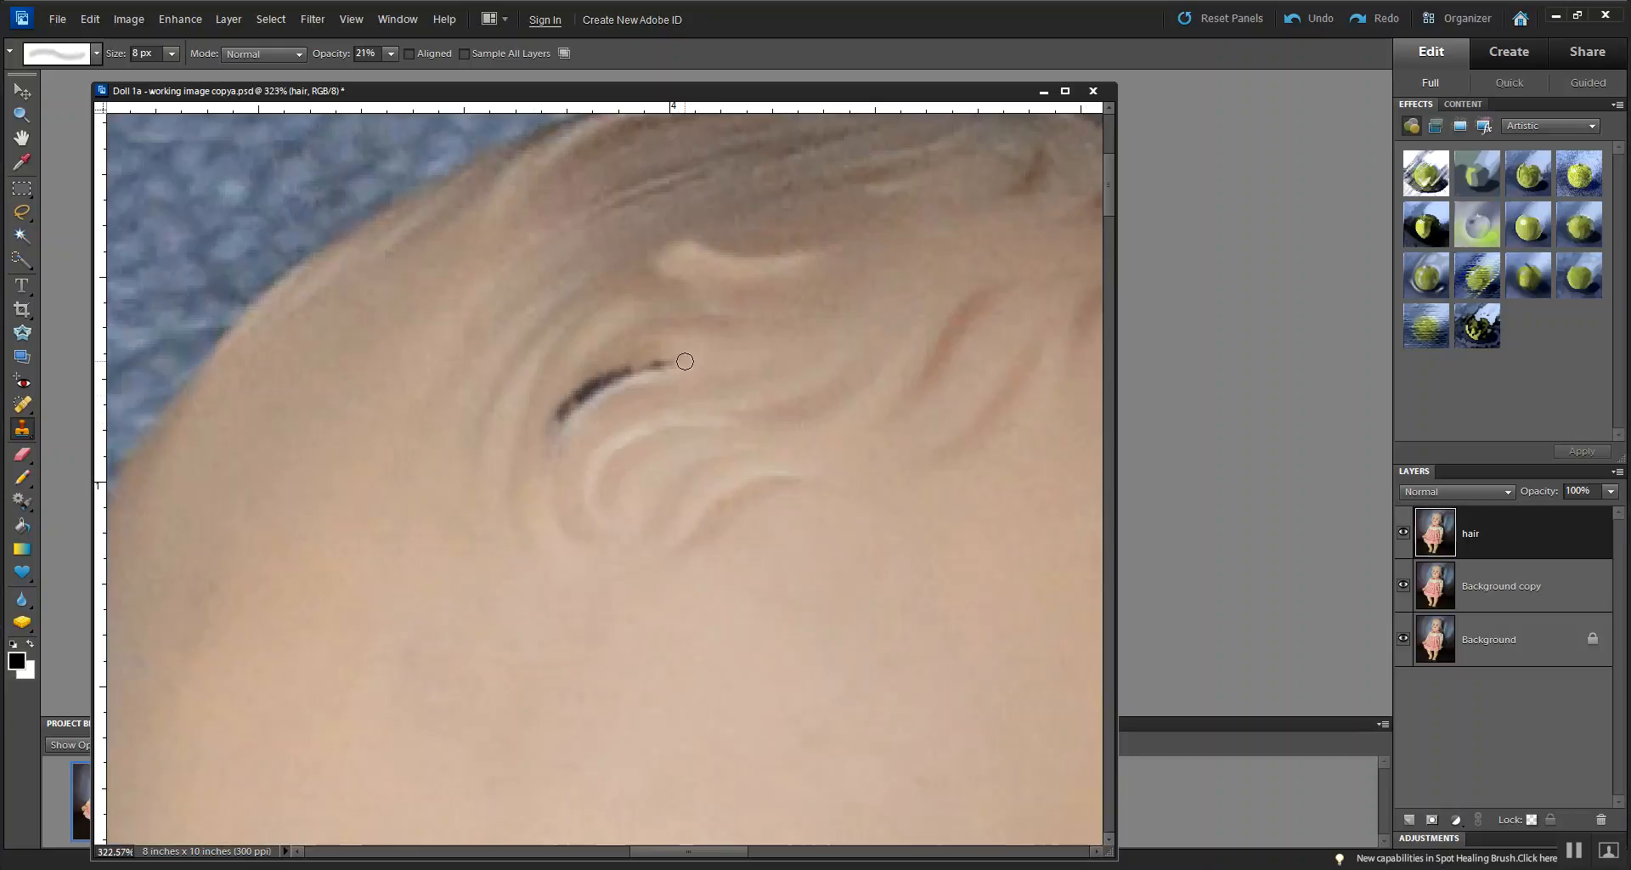
click(661, 355)
click(563, 413)
click(561, 426)
mouse_move(561, 413)
mouse_down()
mouse_move(578, 397)
mouse_move(562, 413)
mouse_up()
click(576, 398)
click(564, 410)
click(567, 395)
mouse_move(555, 408)
mouse_down()
mouse_move(551, 423)
mouse_move(568, 410)
mouse_up()
drag(562, 394, 550, 434)
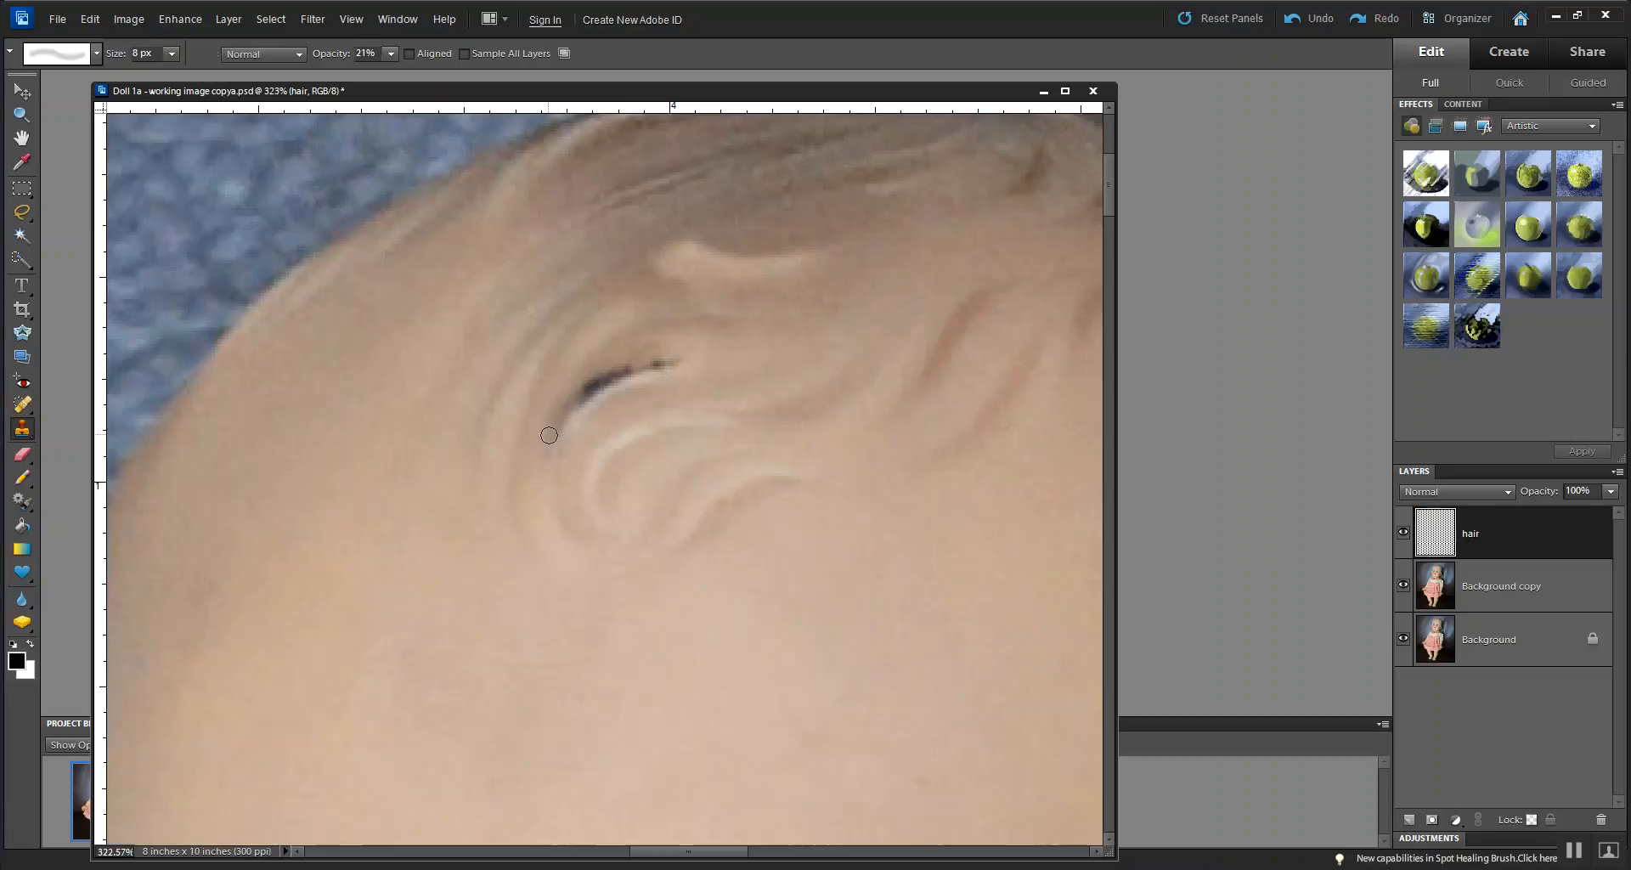
alt+click(624, 361)
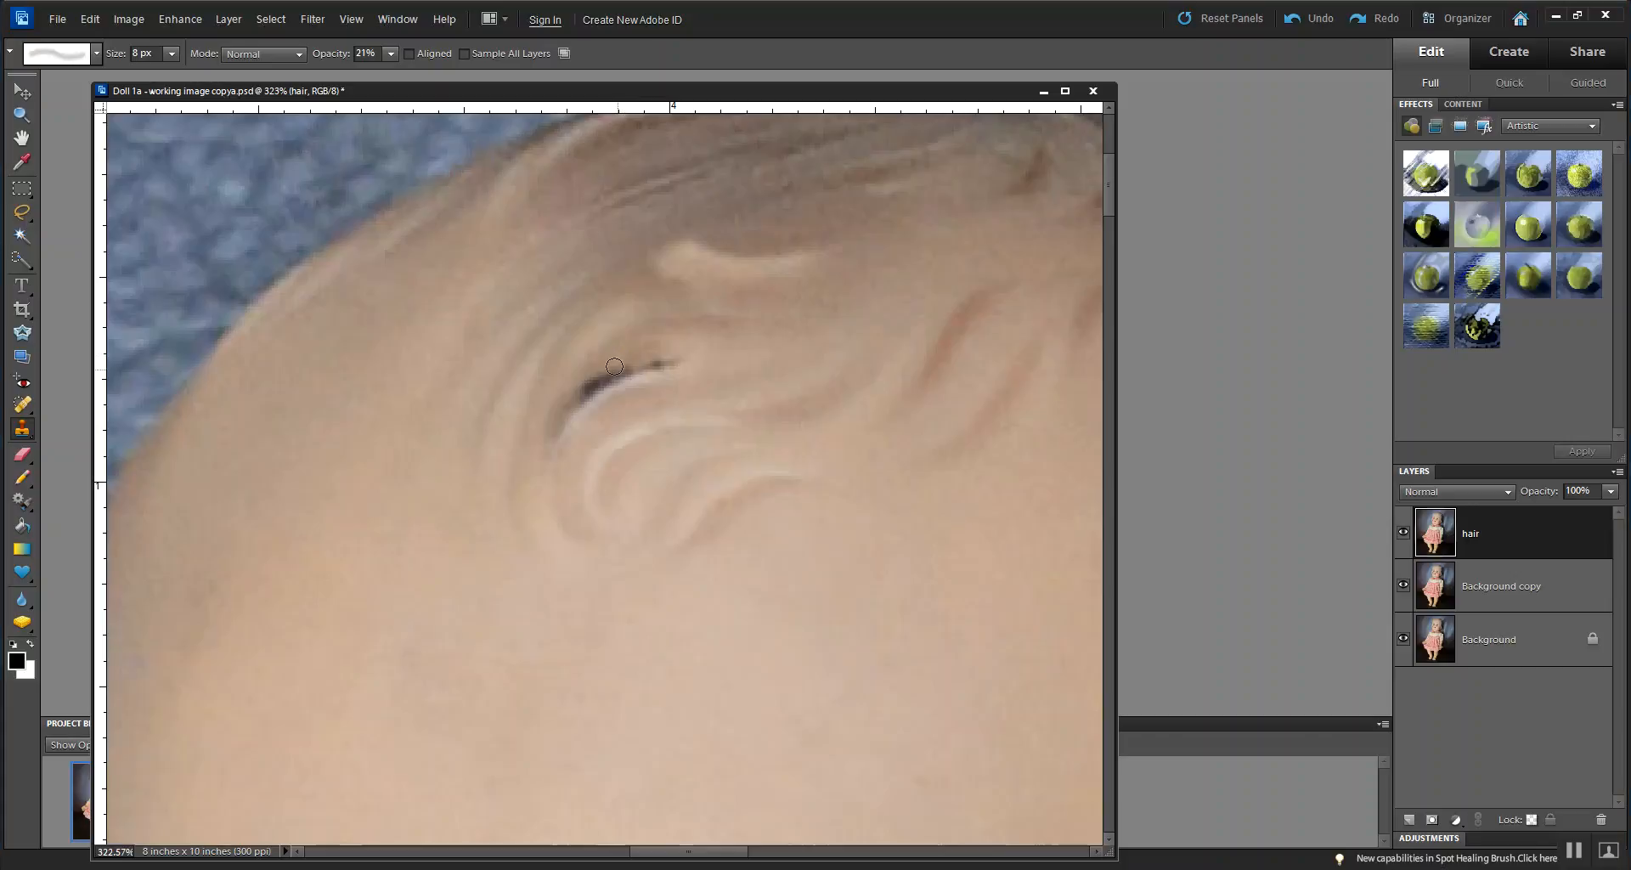
drag(611, 366, 592, 386)
Reduce the Clone Stamp brush to 7 px and clone sampled hair tones over the remaining thin dark line and its right tip.
scroll(637, 433, up, 5)
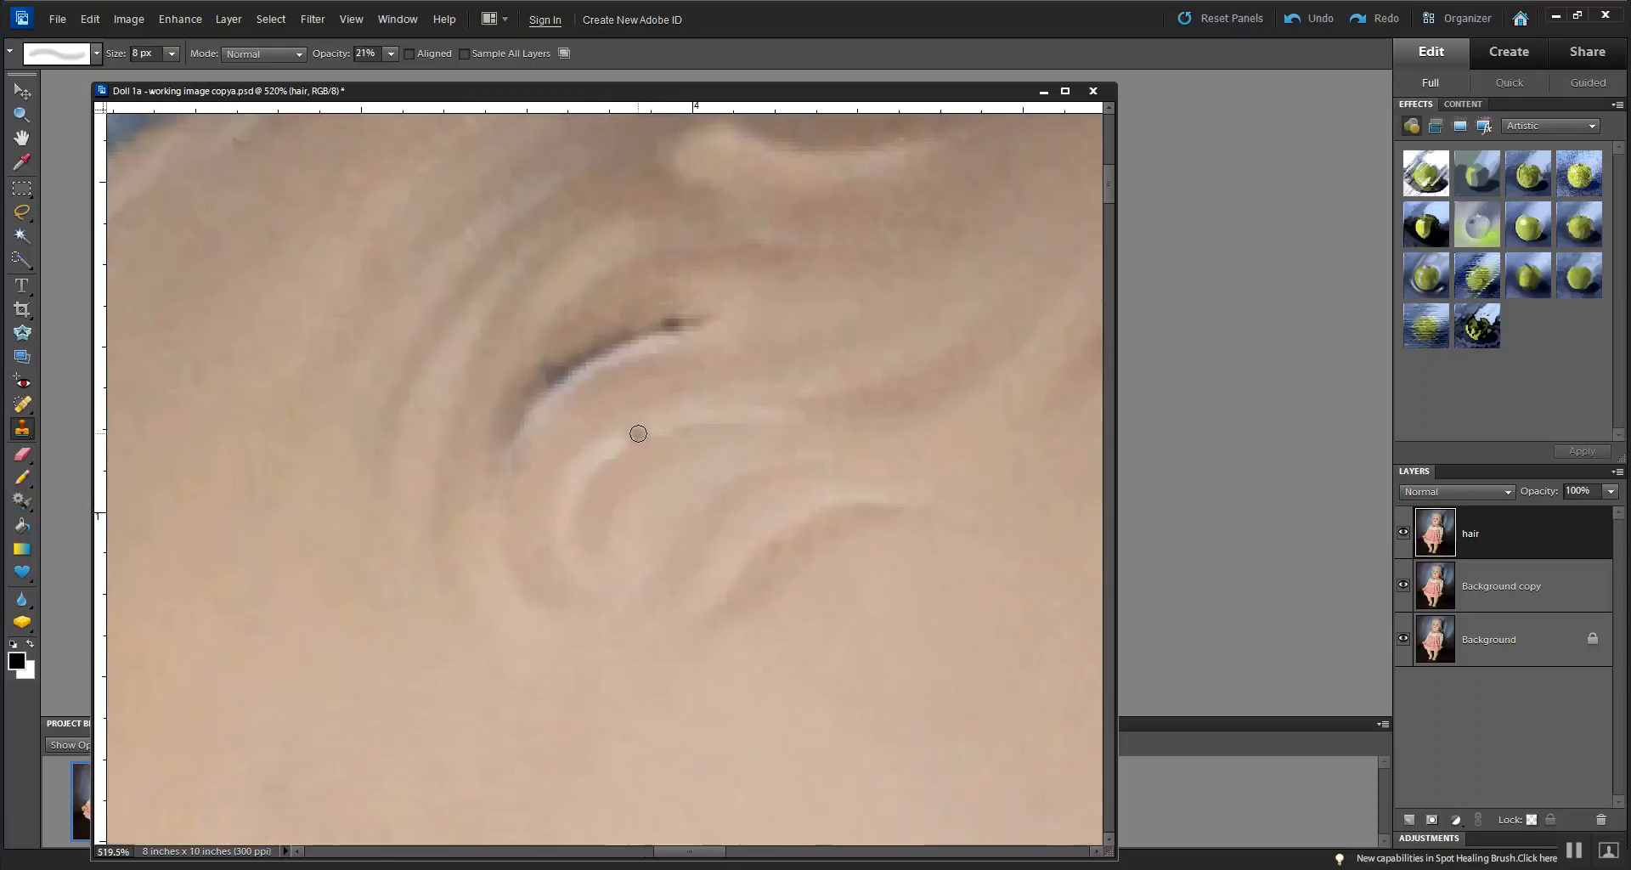
key(bracketleft)
key(bracketleft)
alt+click(619, 312)
click(545, 367)
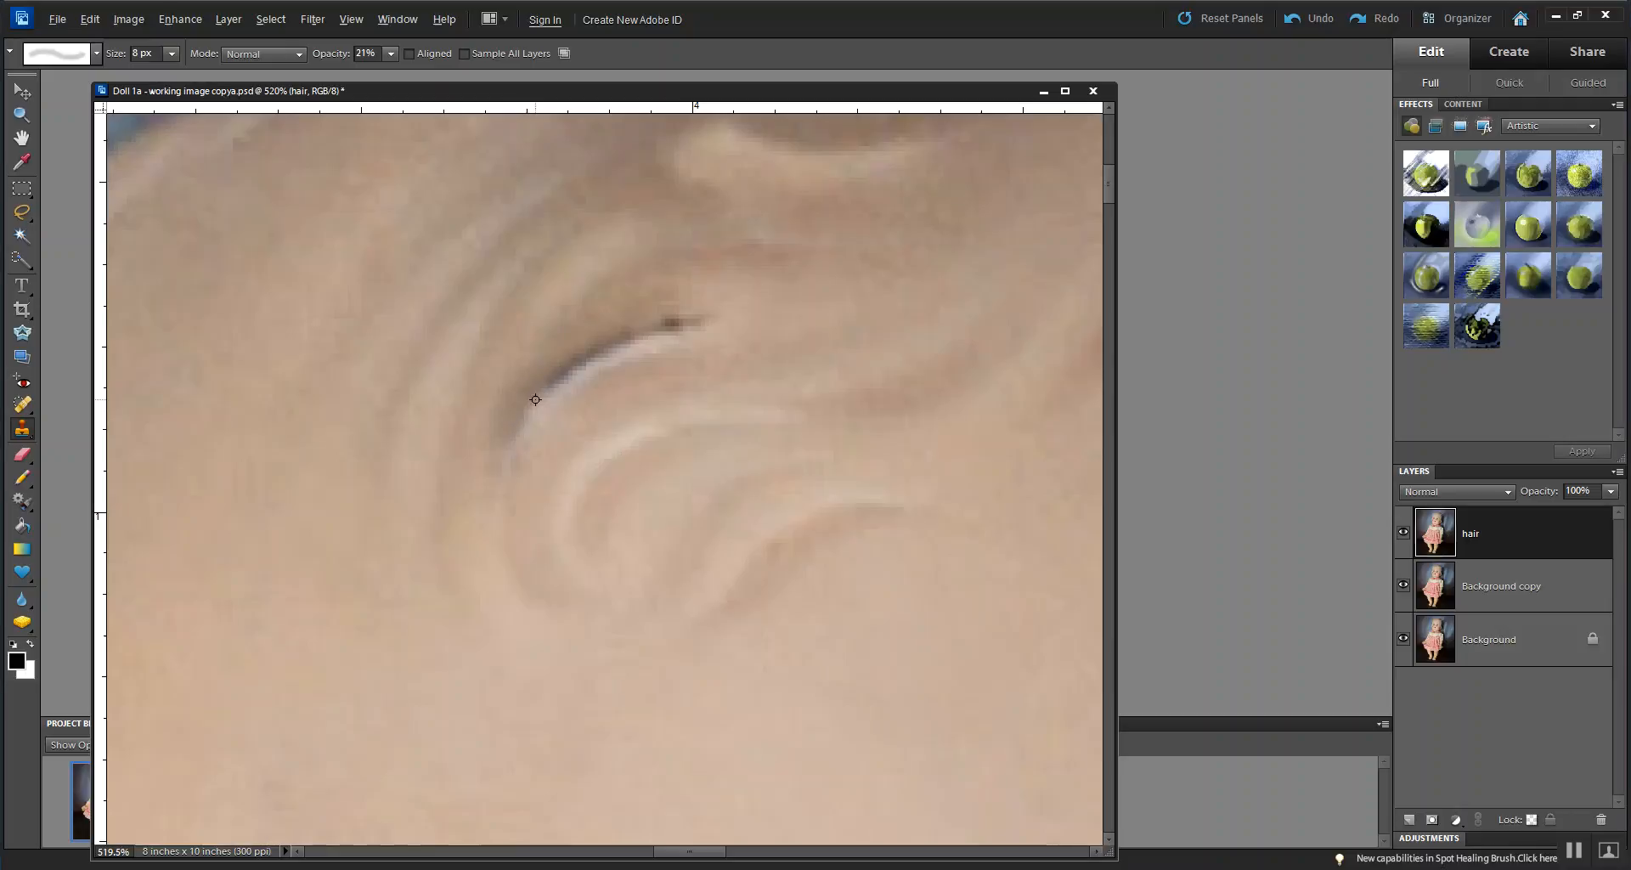
mouse_move(547, 390)
mouse_down()
mouse_move(596, 353)
mouse_move(535, 401)
mouse_up()
alt+click(655, 332)
drag(627, 344, 605, 350)
drag(720, 336, 691, 320)
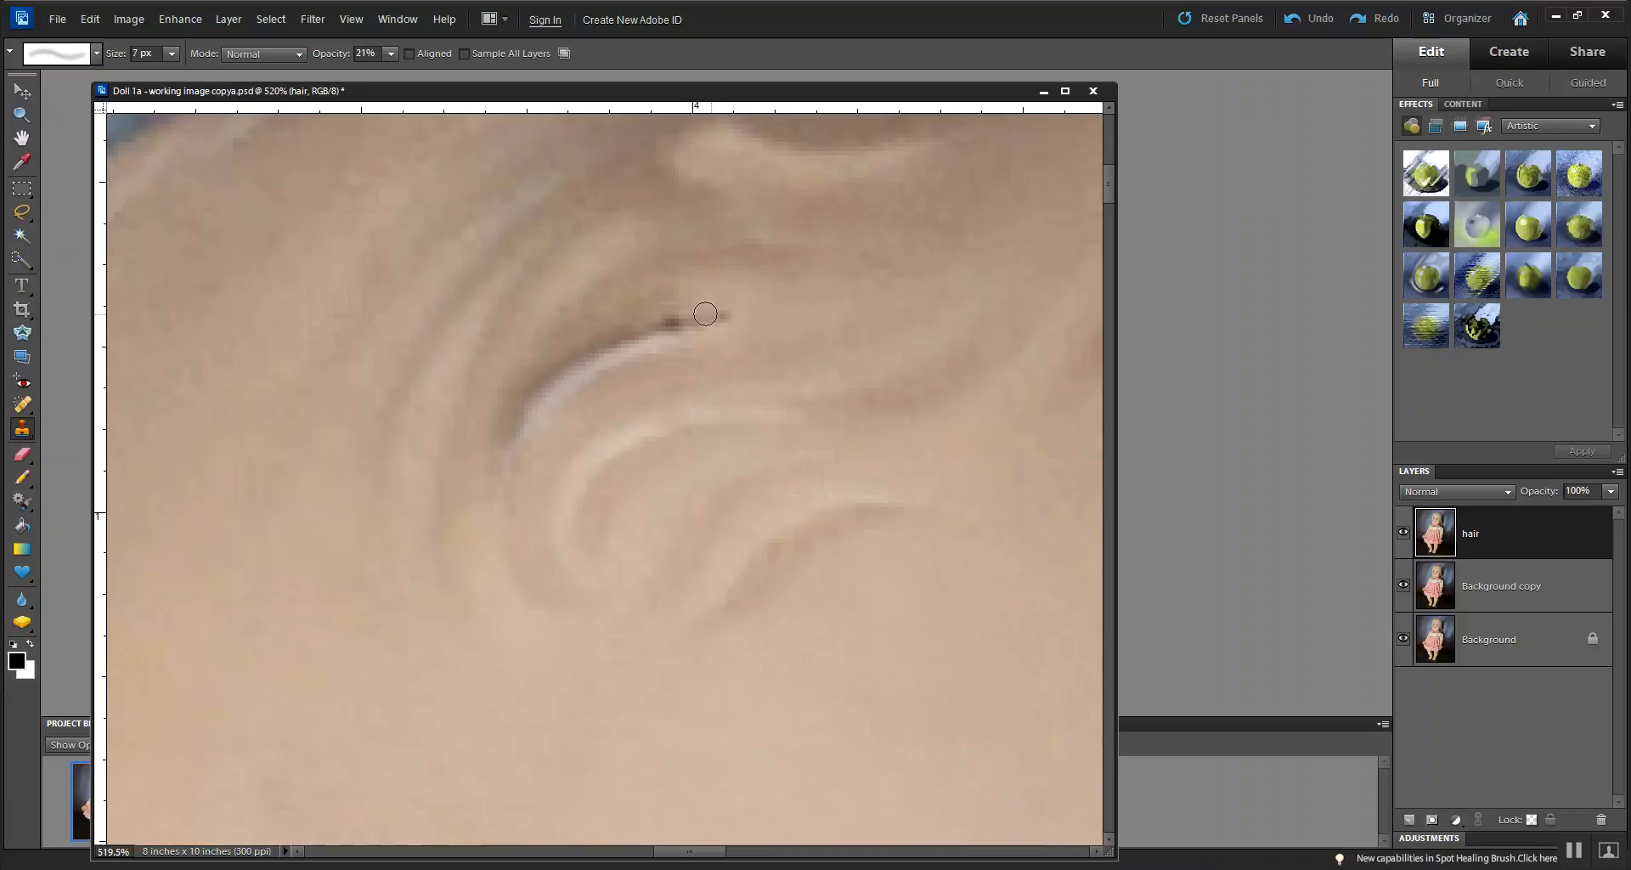
click(672, 323)
Undo a stray clone stamp and blend the last dark traces along the upper right part of the hair mark.
scroll(758, 327, down, 3)
scroll(756, 340, down, 3)
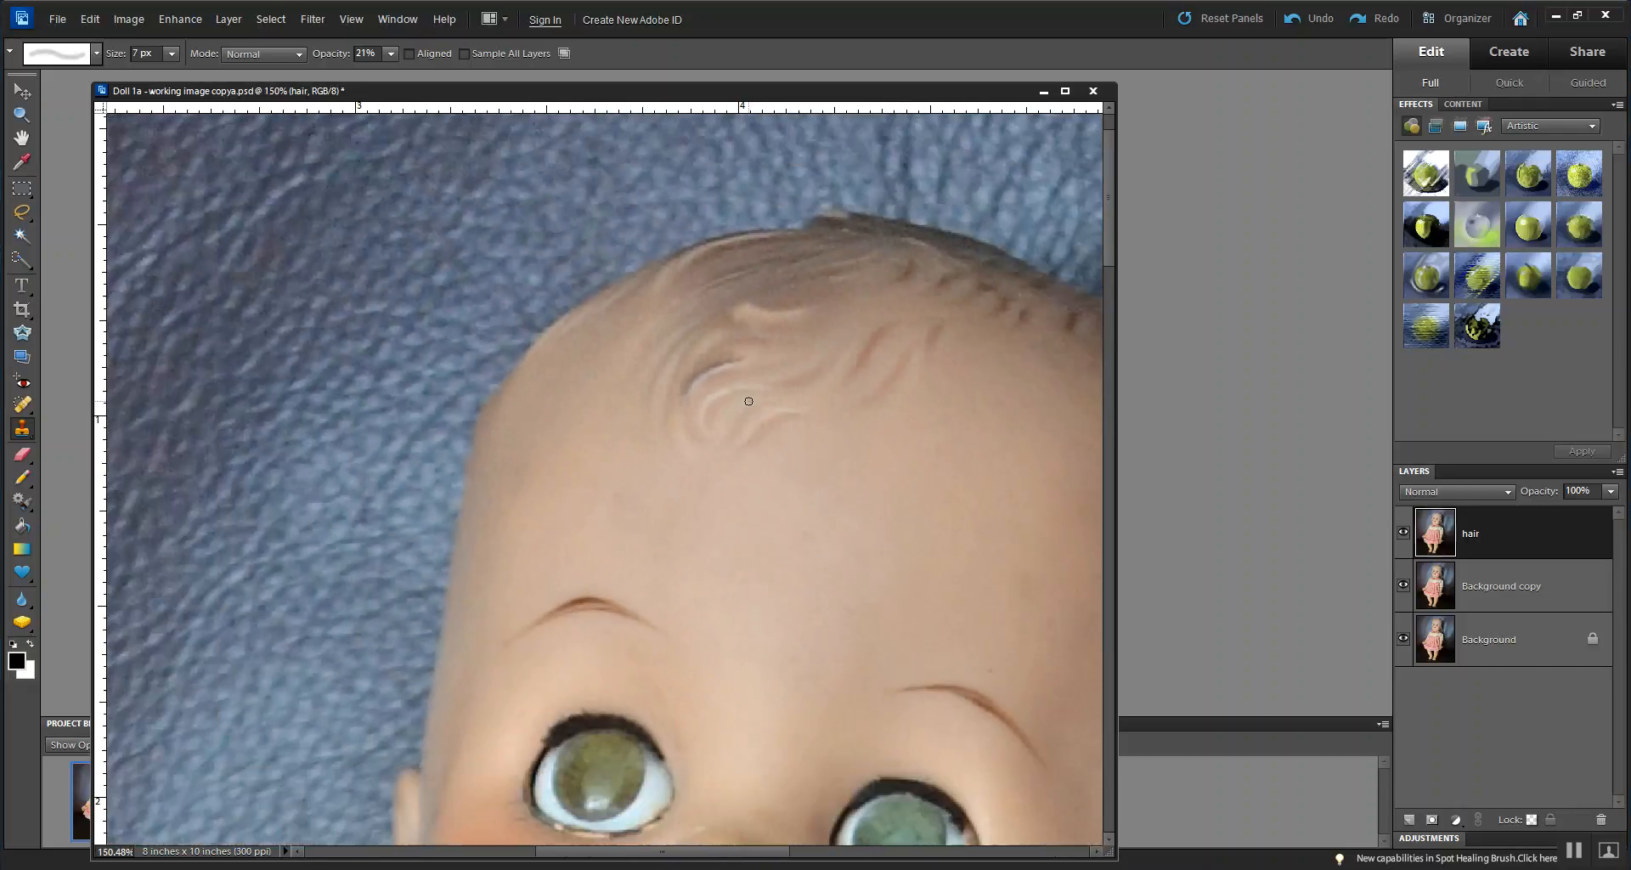
scroll(748, 401, up, 5)
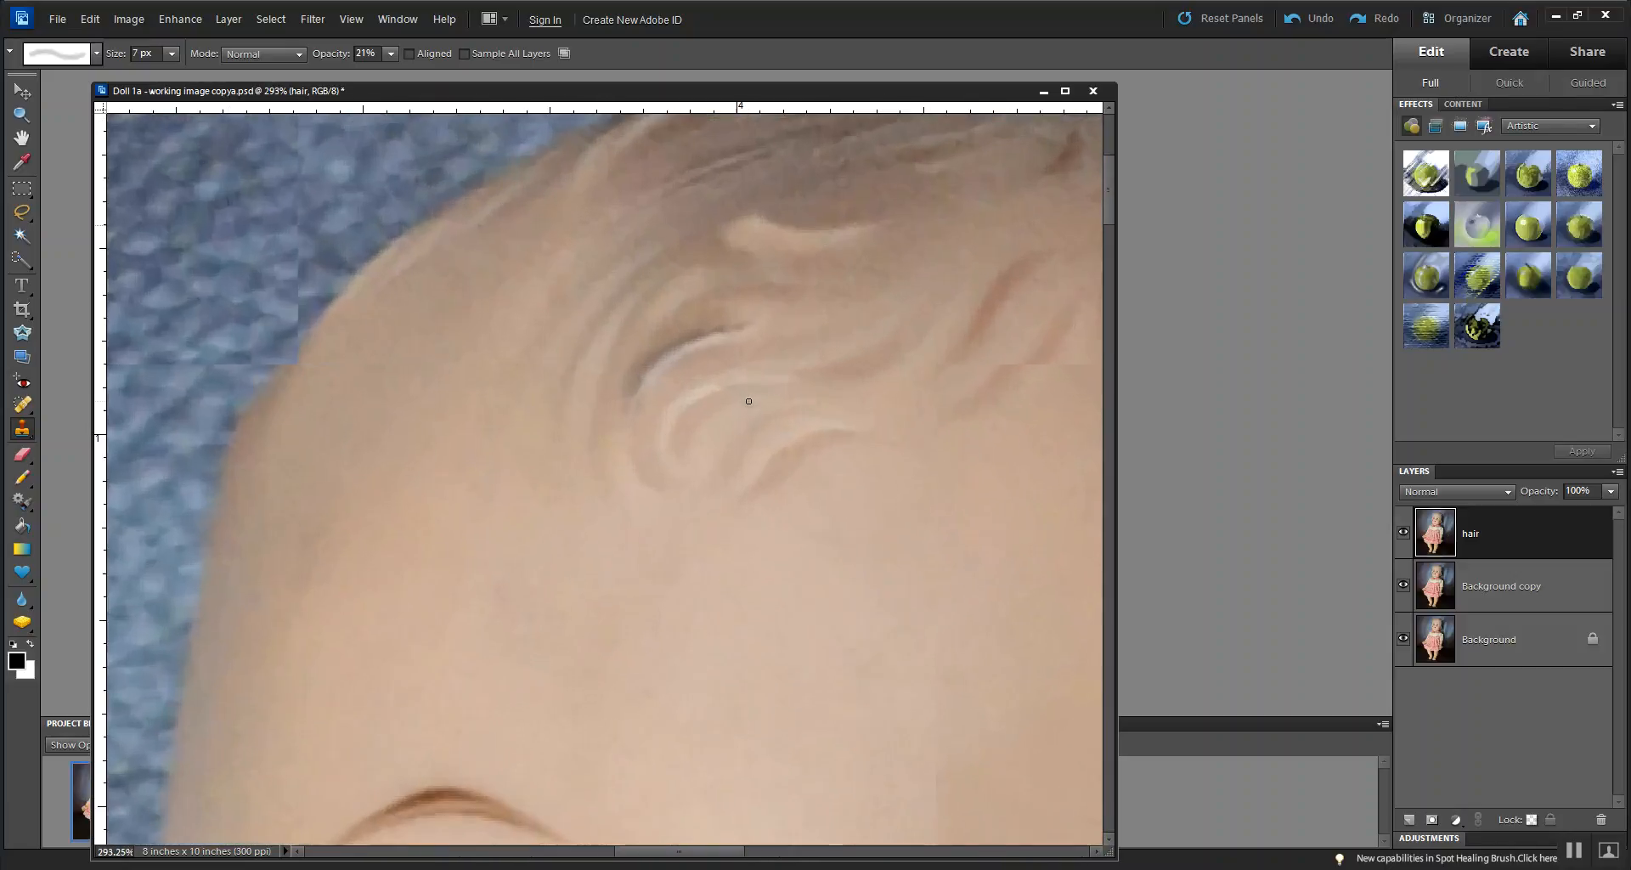
scroll(749, 401, down, 1)
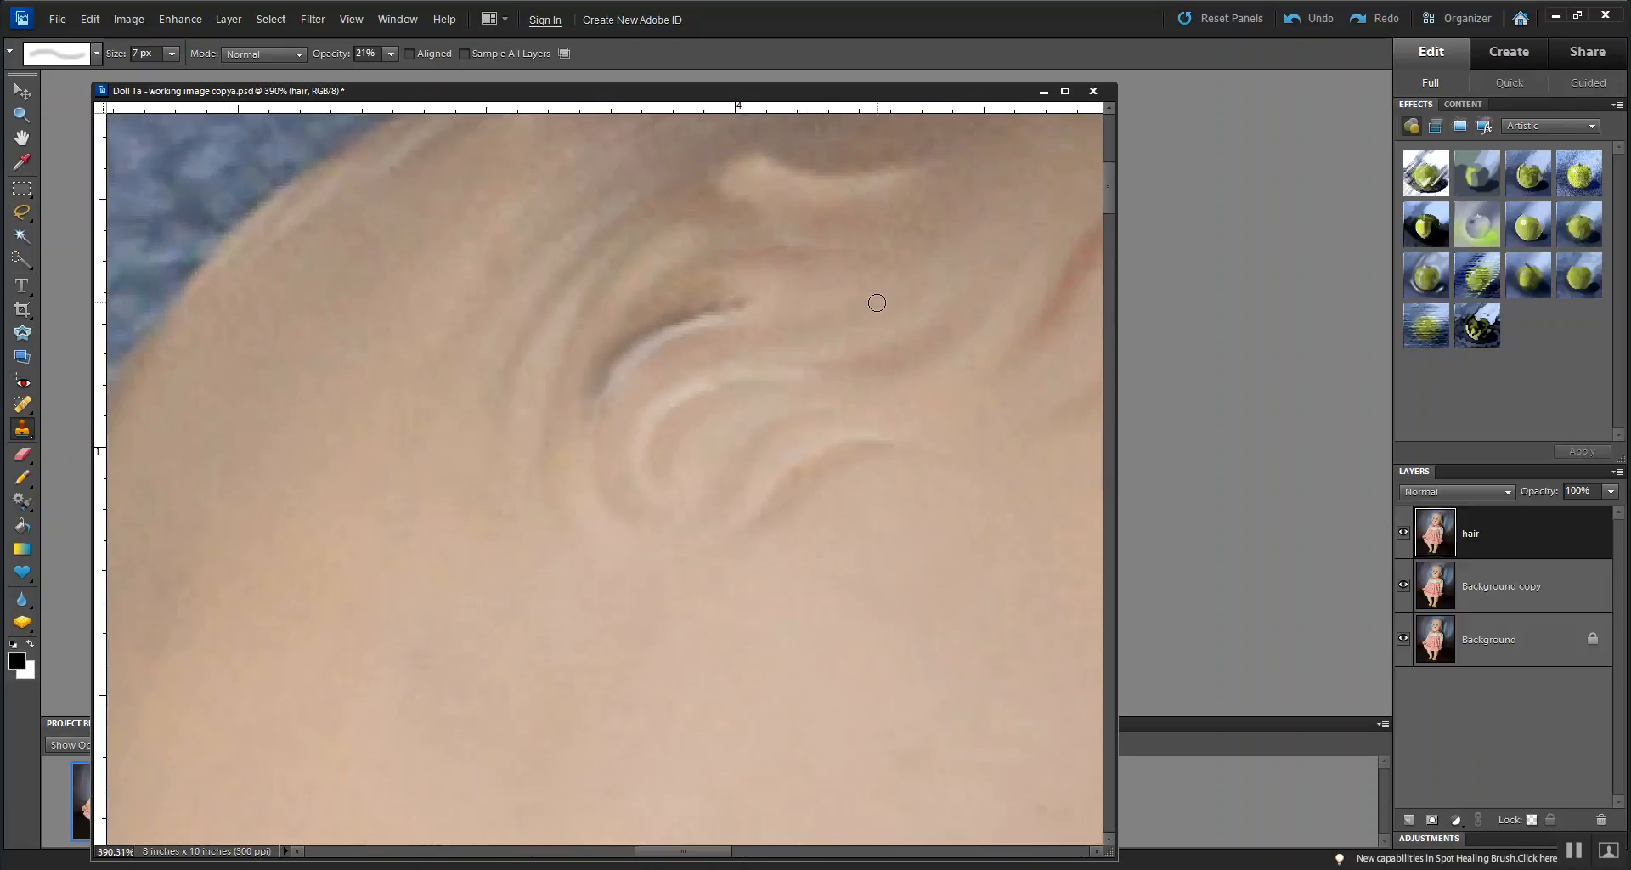
click(689, 313)
key(ctrl+z)
mouse_move(714, 304)
mouse_down()
mouse_move(619, 333)
mouse_move(644, 330)
mouse_move(613, 358)
mouse_move(655, 339)
mouse_up()
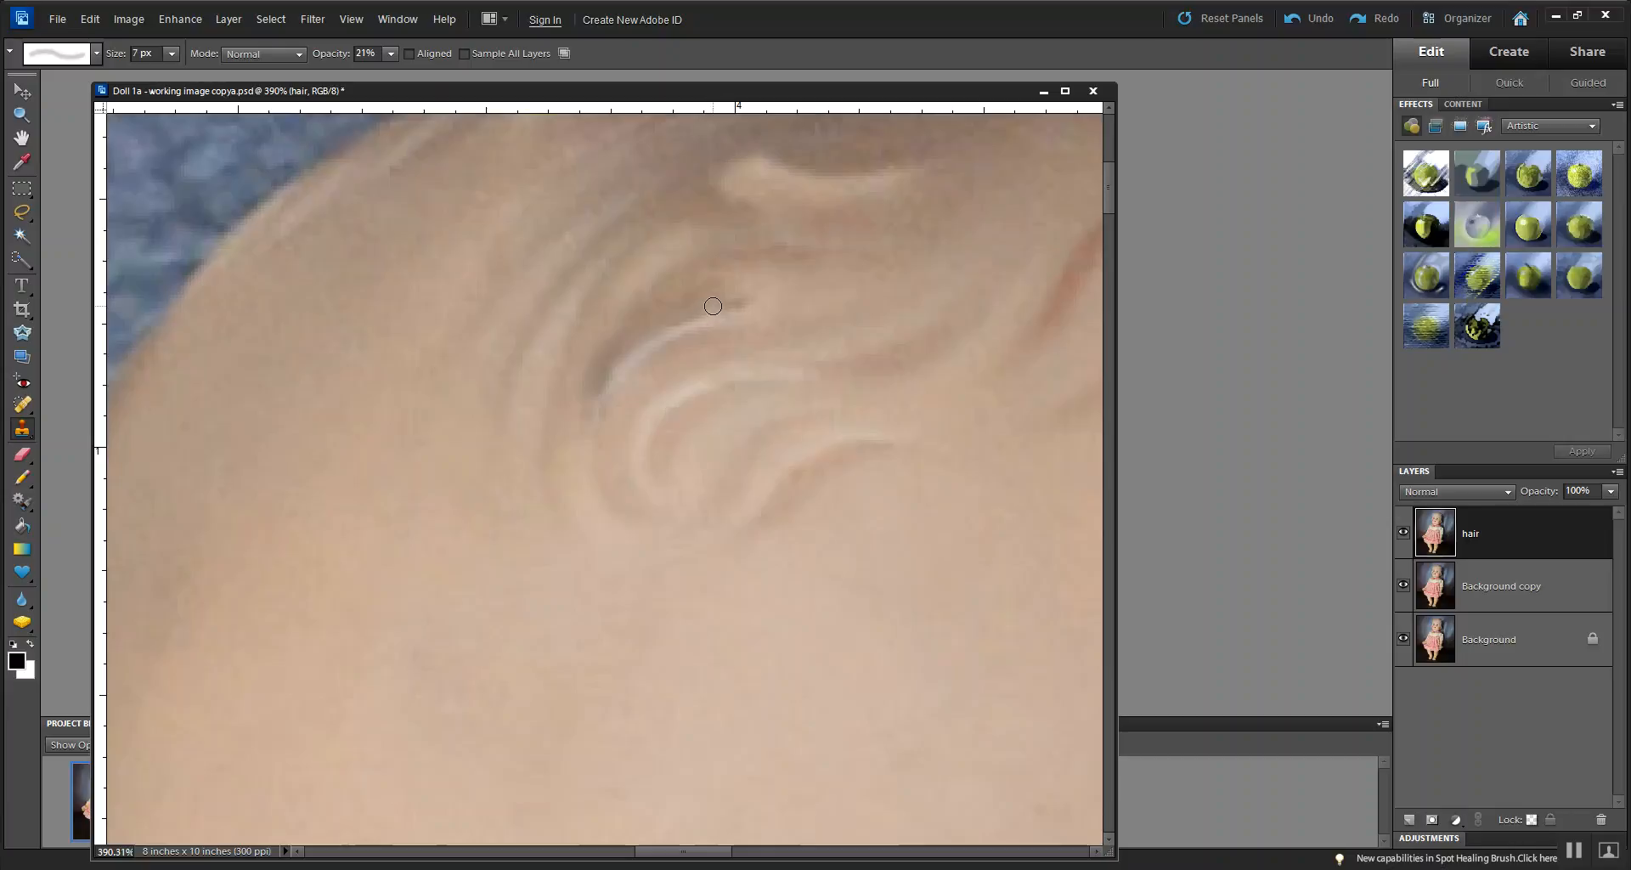
drag(698, 313, 675, 319)
scroll(774, 333, down, 6)
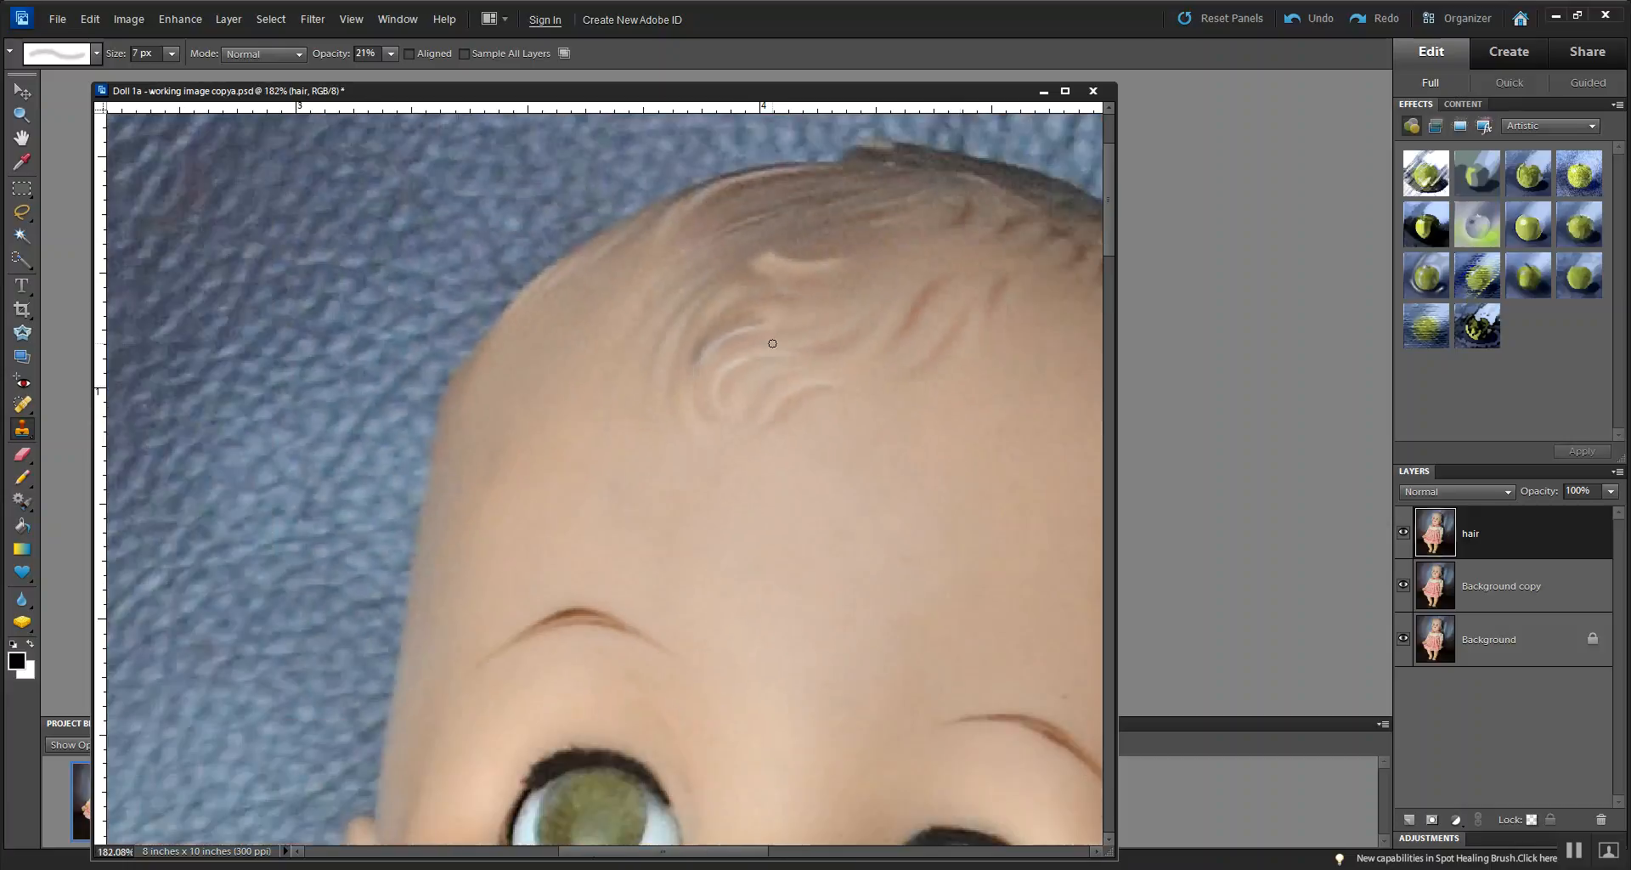
scroll(772, 343, up, 6)
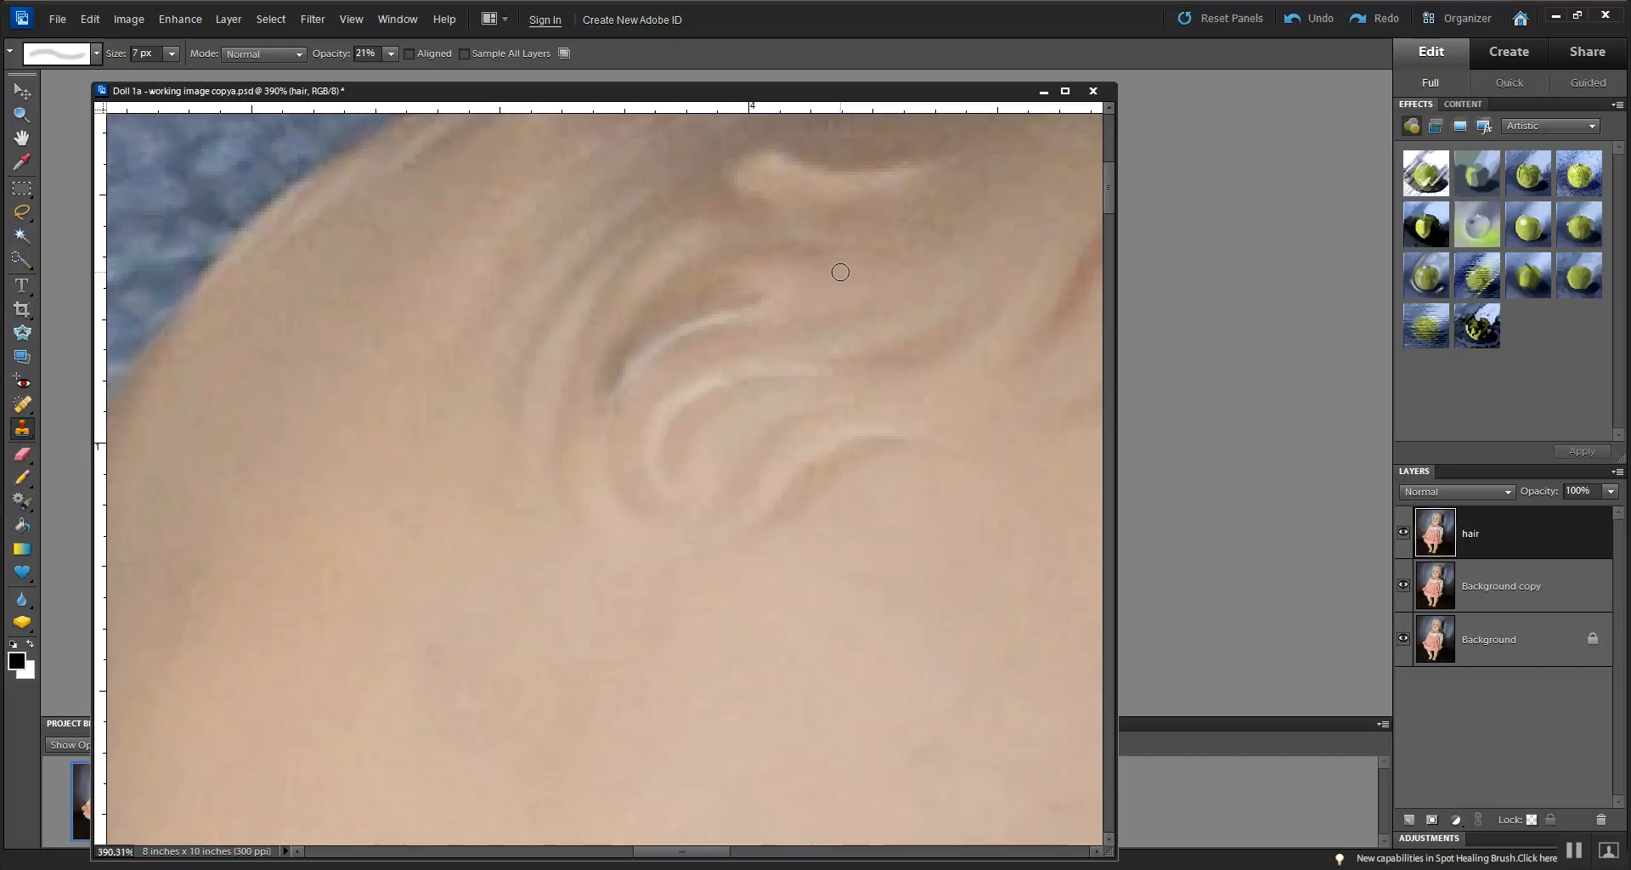
Clone hair tone sampled from the right of the mark over the dark left curve of the hair swirl.
alt+click(847, 275)
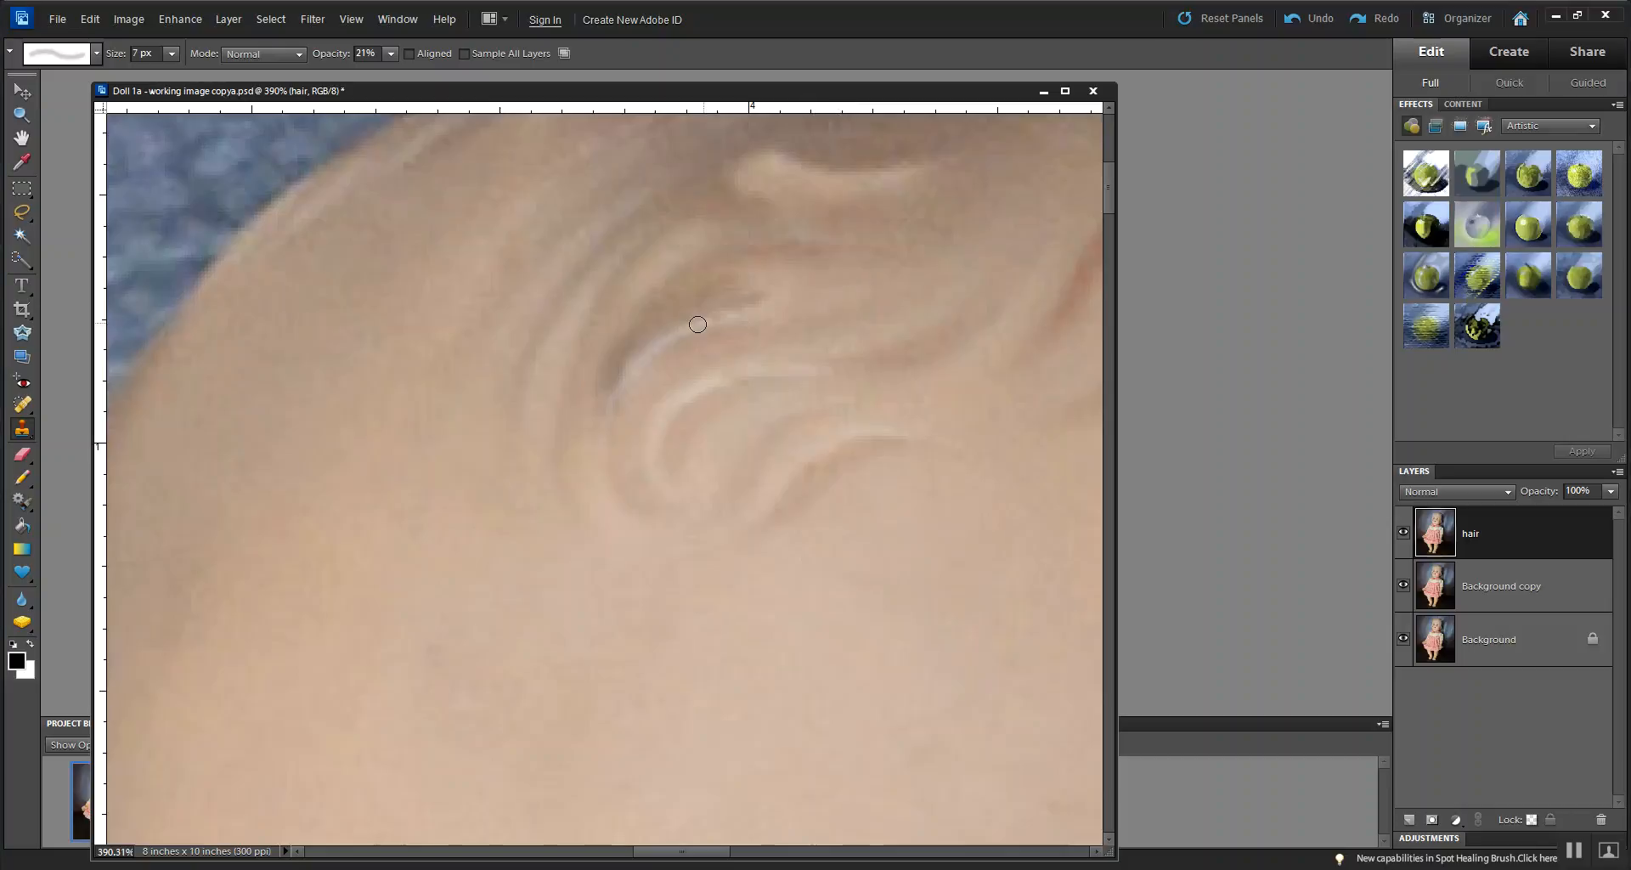
click(626, 342)
click(623, 345)
drag(623, 345, 605, 384)
click(629, 342)
scroll(837, 316, down, 4)
scroll(819, 327, down, 2)
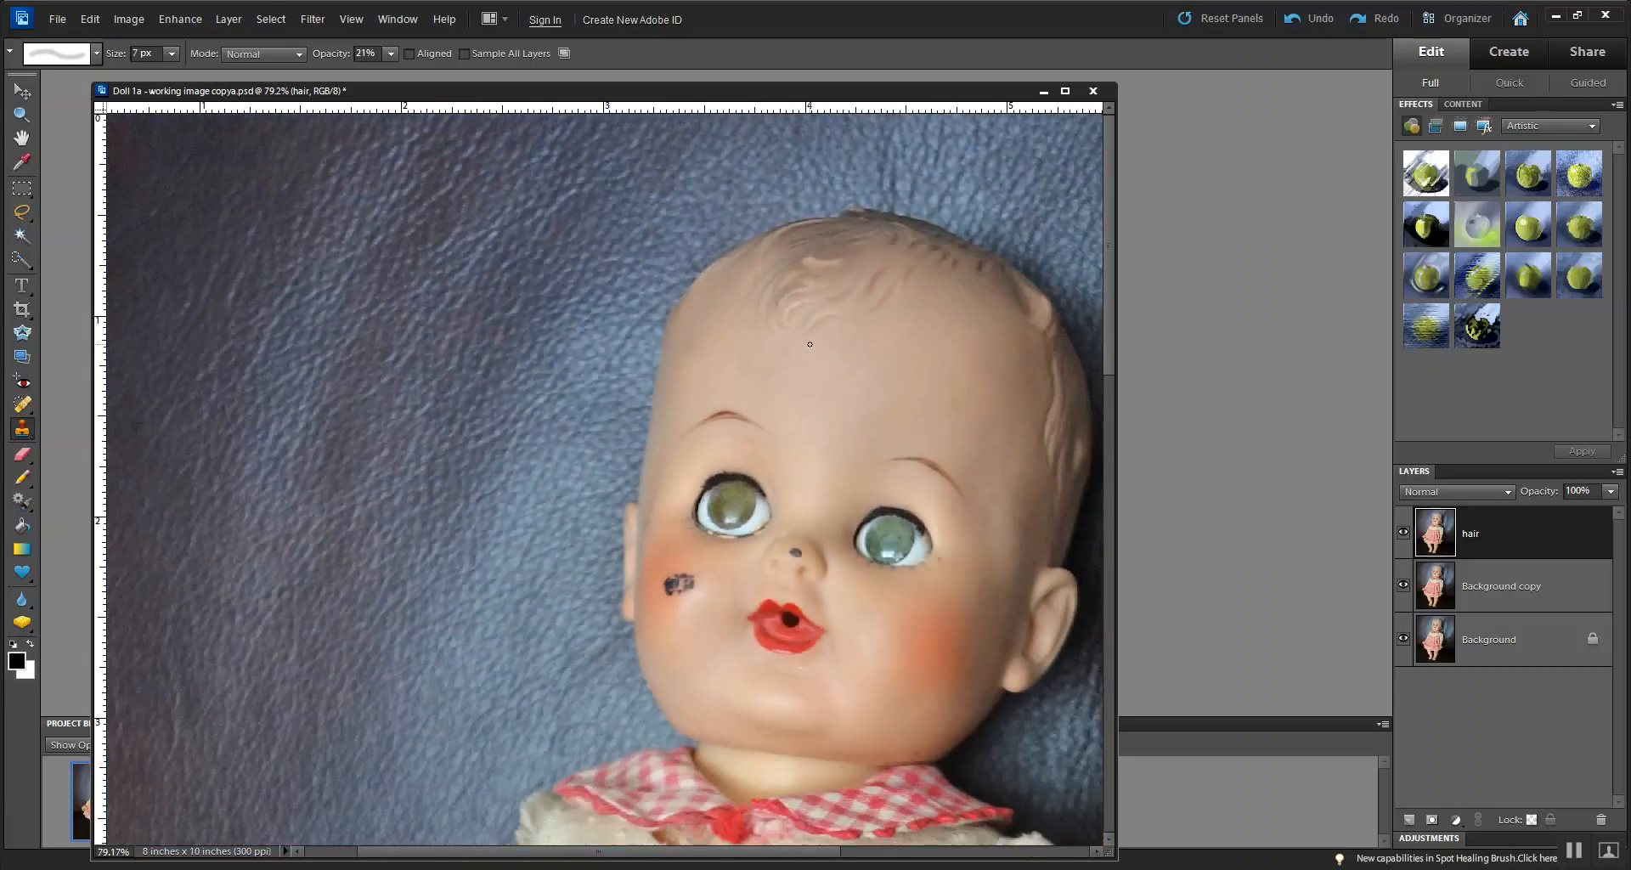
Clone sampled hair tone over the upper right end of the hair mark to soften the remaining dark edge.
scroll(809, 344, up, 4)
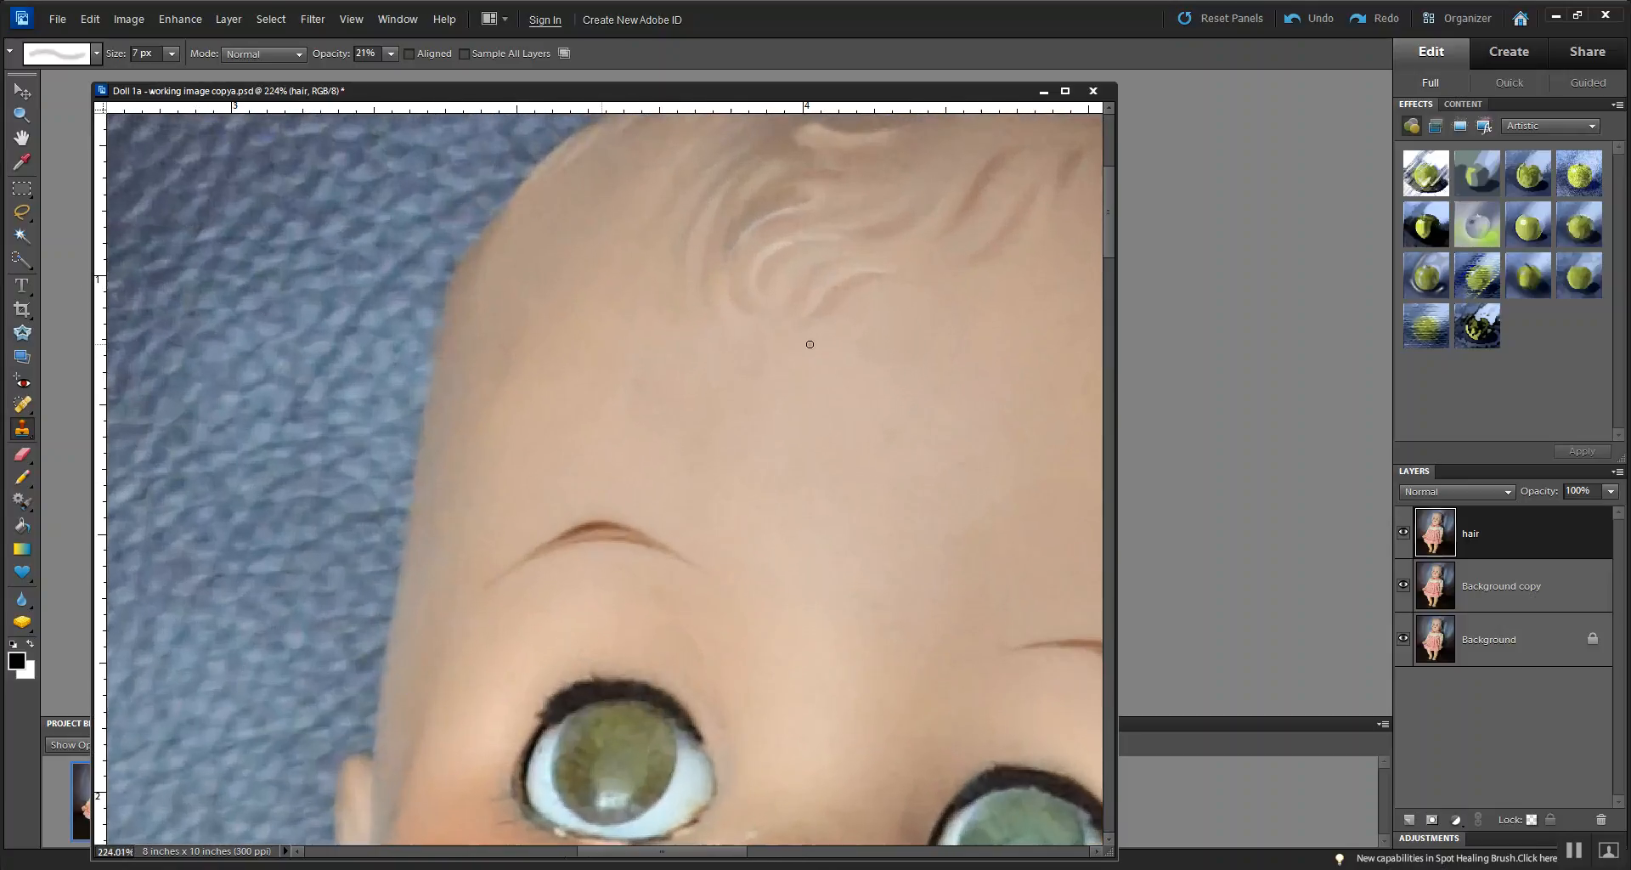
drag(914, 254, 832, 406)
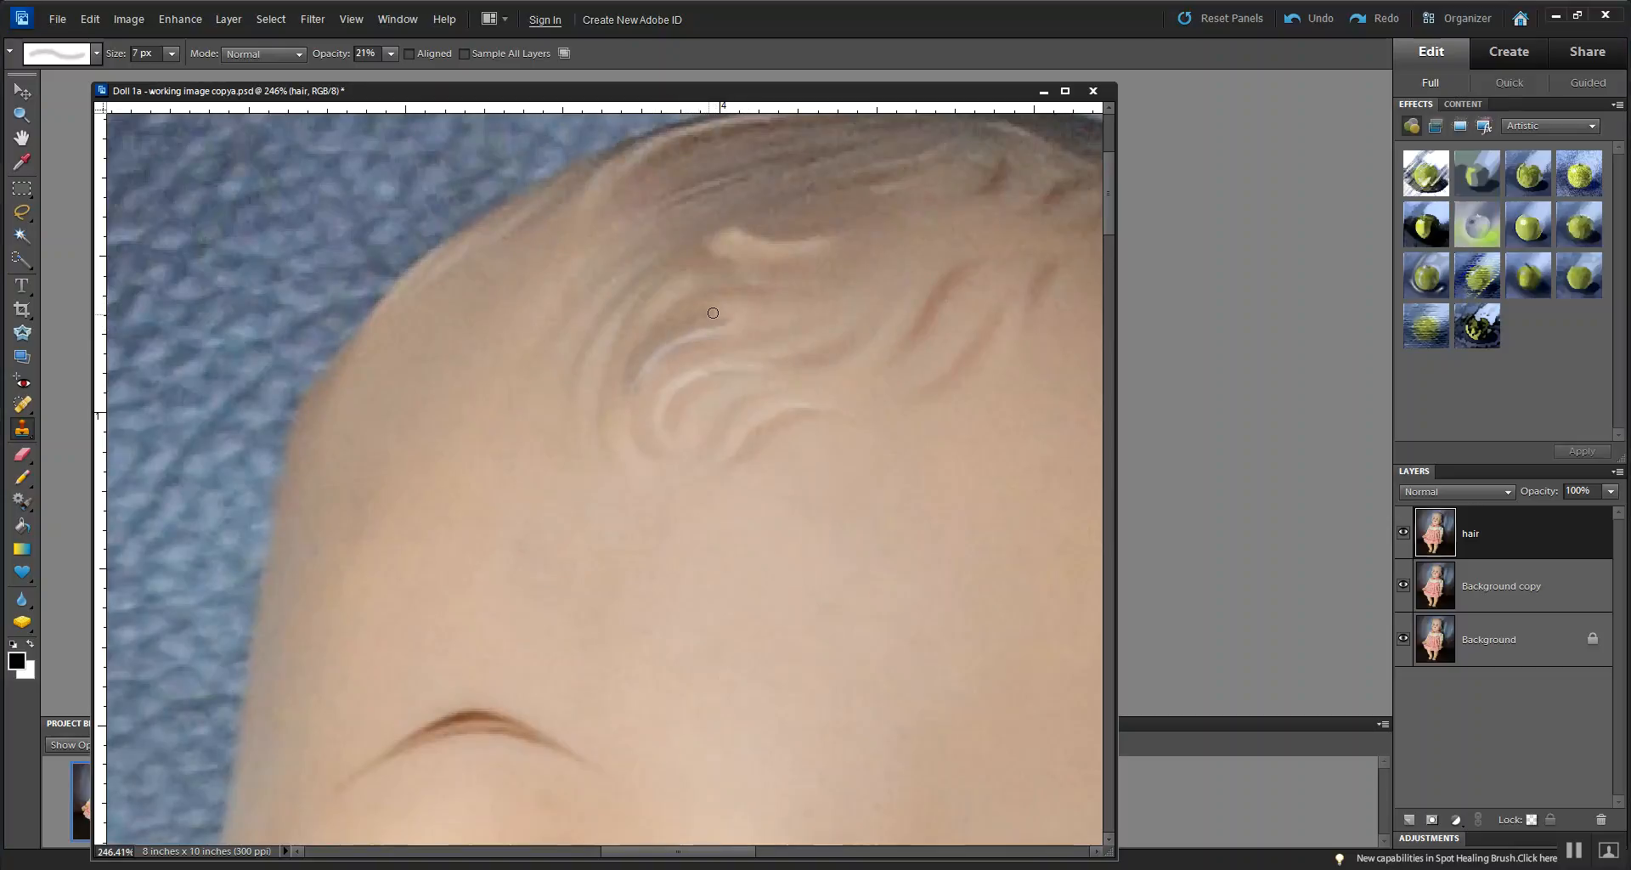
drag(737, 311, 686, 319)
alt+click(767, 317)
click(746, 311)
drag(744, 311, 731, 321)
scroll(861, 309, down, 7)
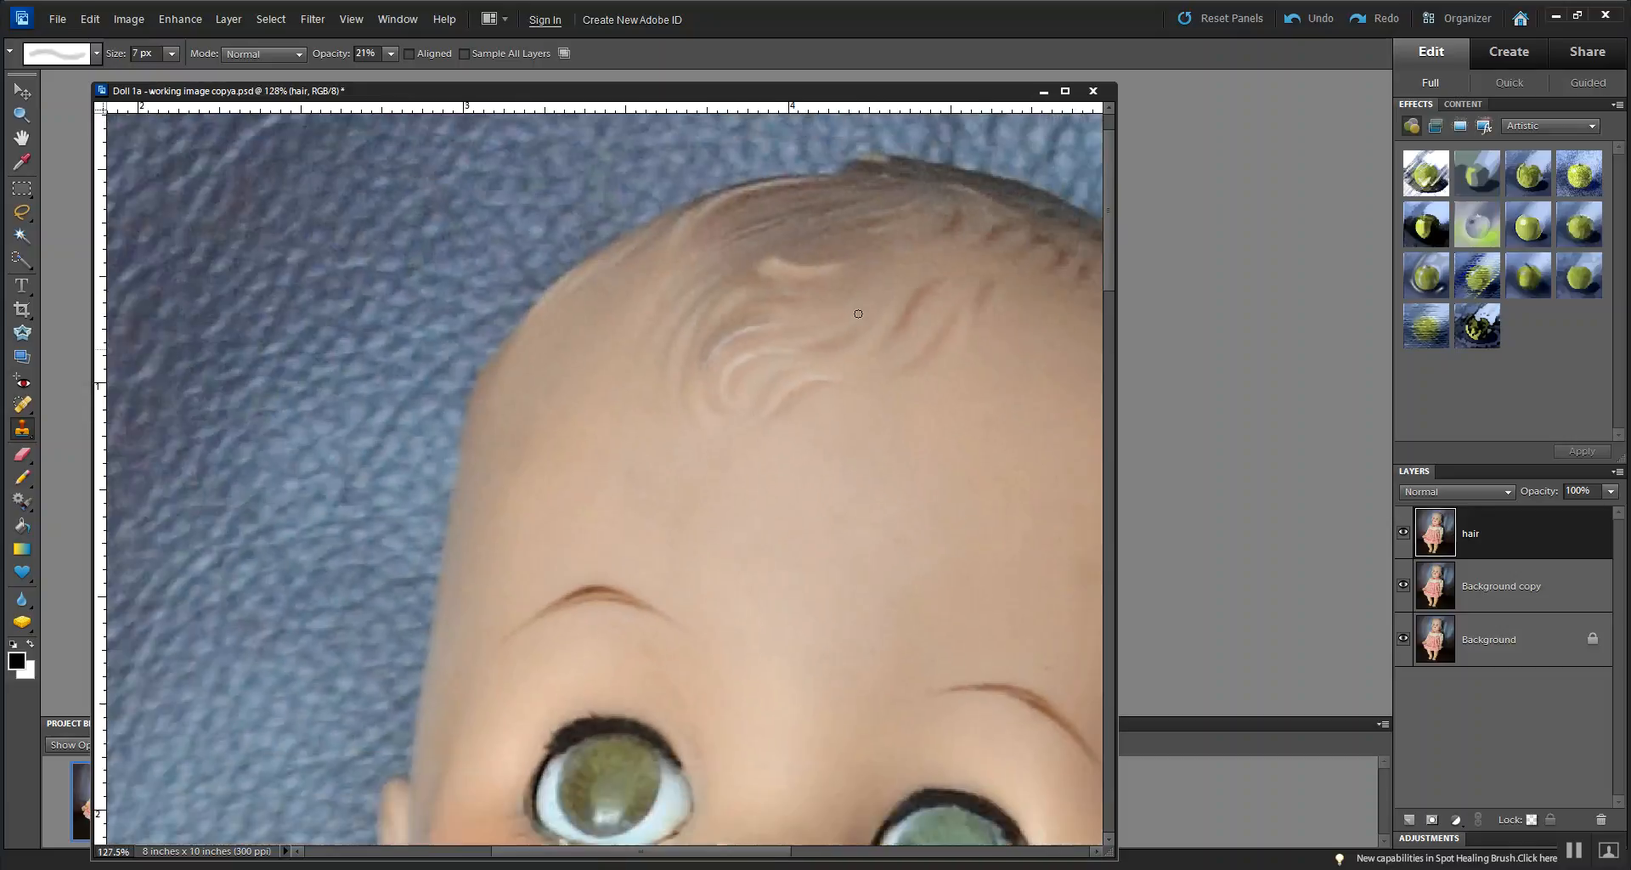
scroll(858, 315, down, 2)
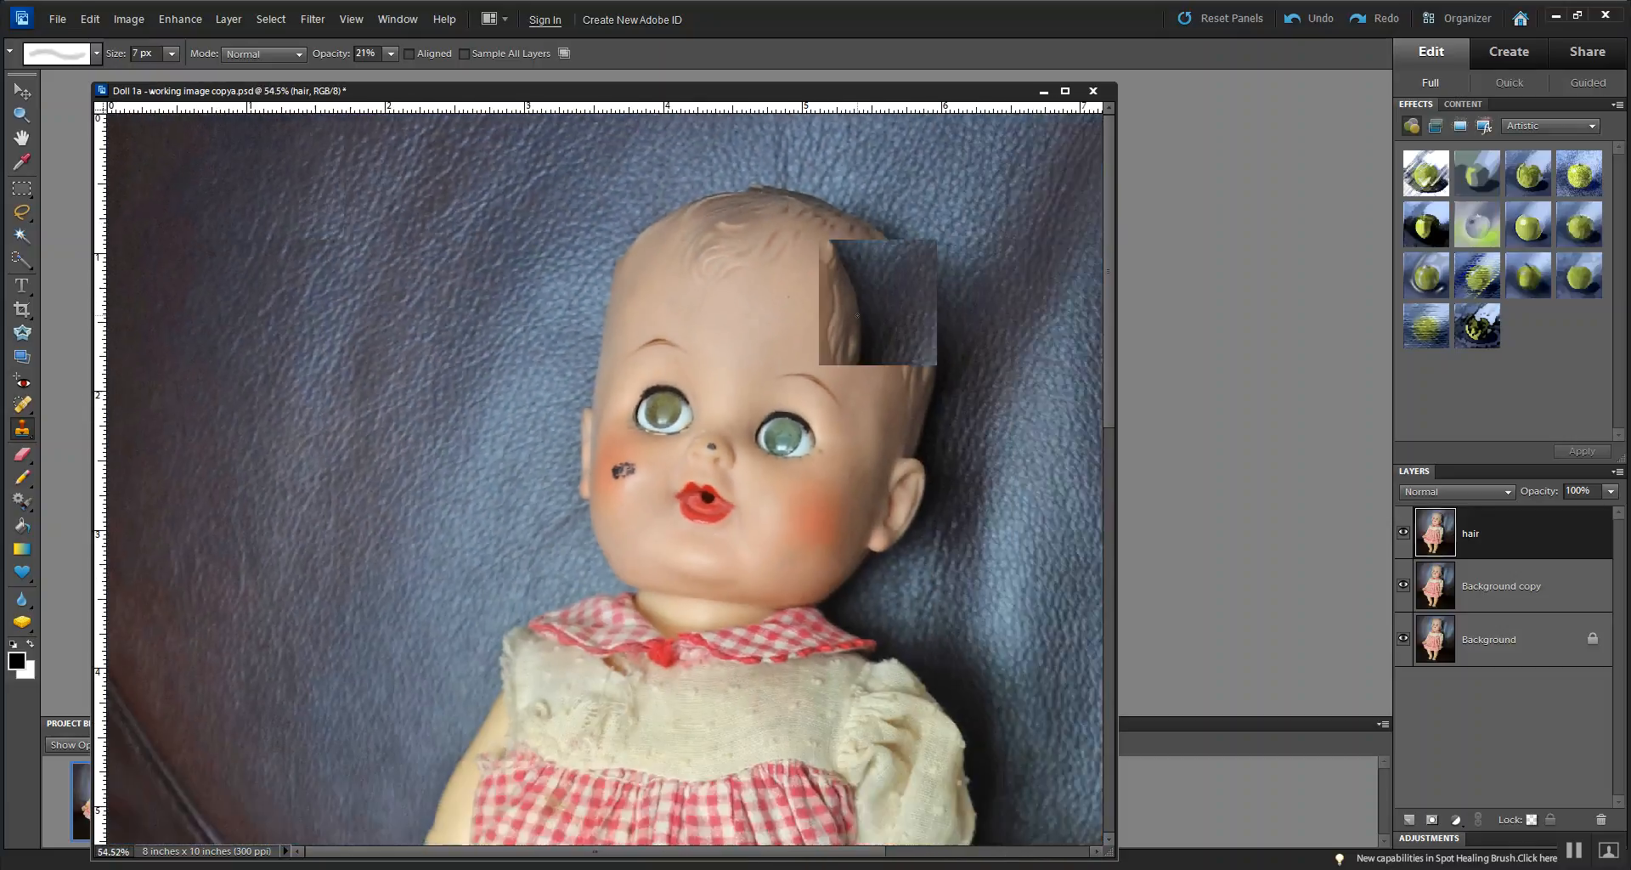
Set the Clone Stamp's blending mode to Lighten for the work on the hair swirl.
scroll(728, 330, up, 6)
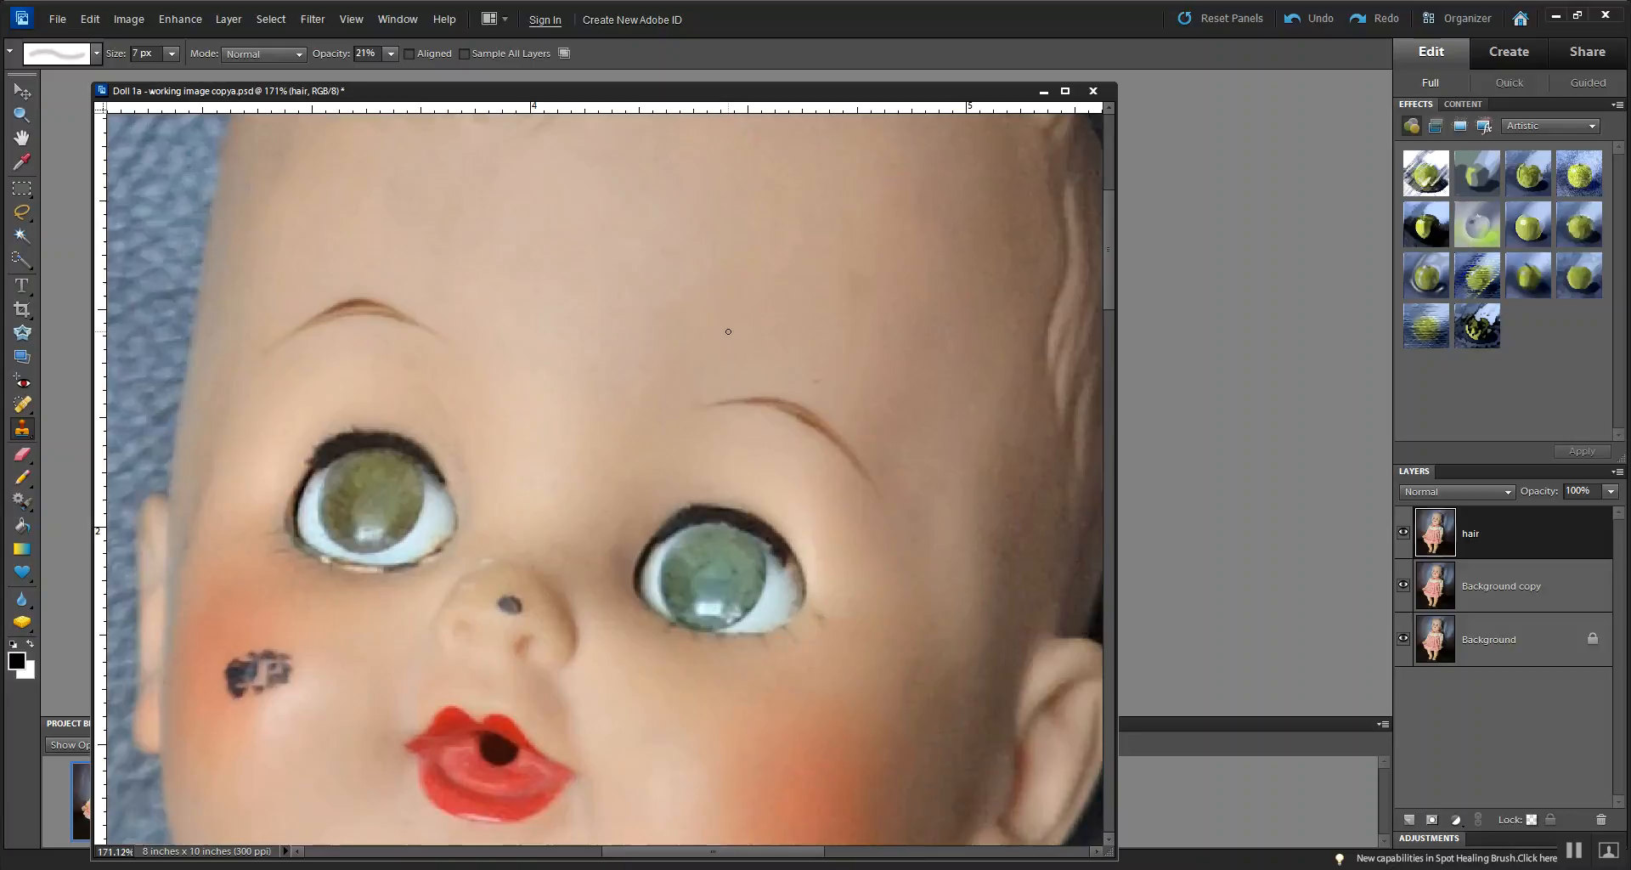
scroll(728, 332, up, 1)
drag(674, 266, 757, 463)
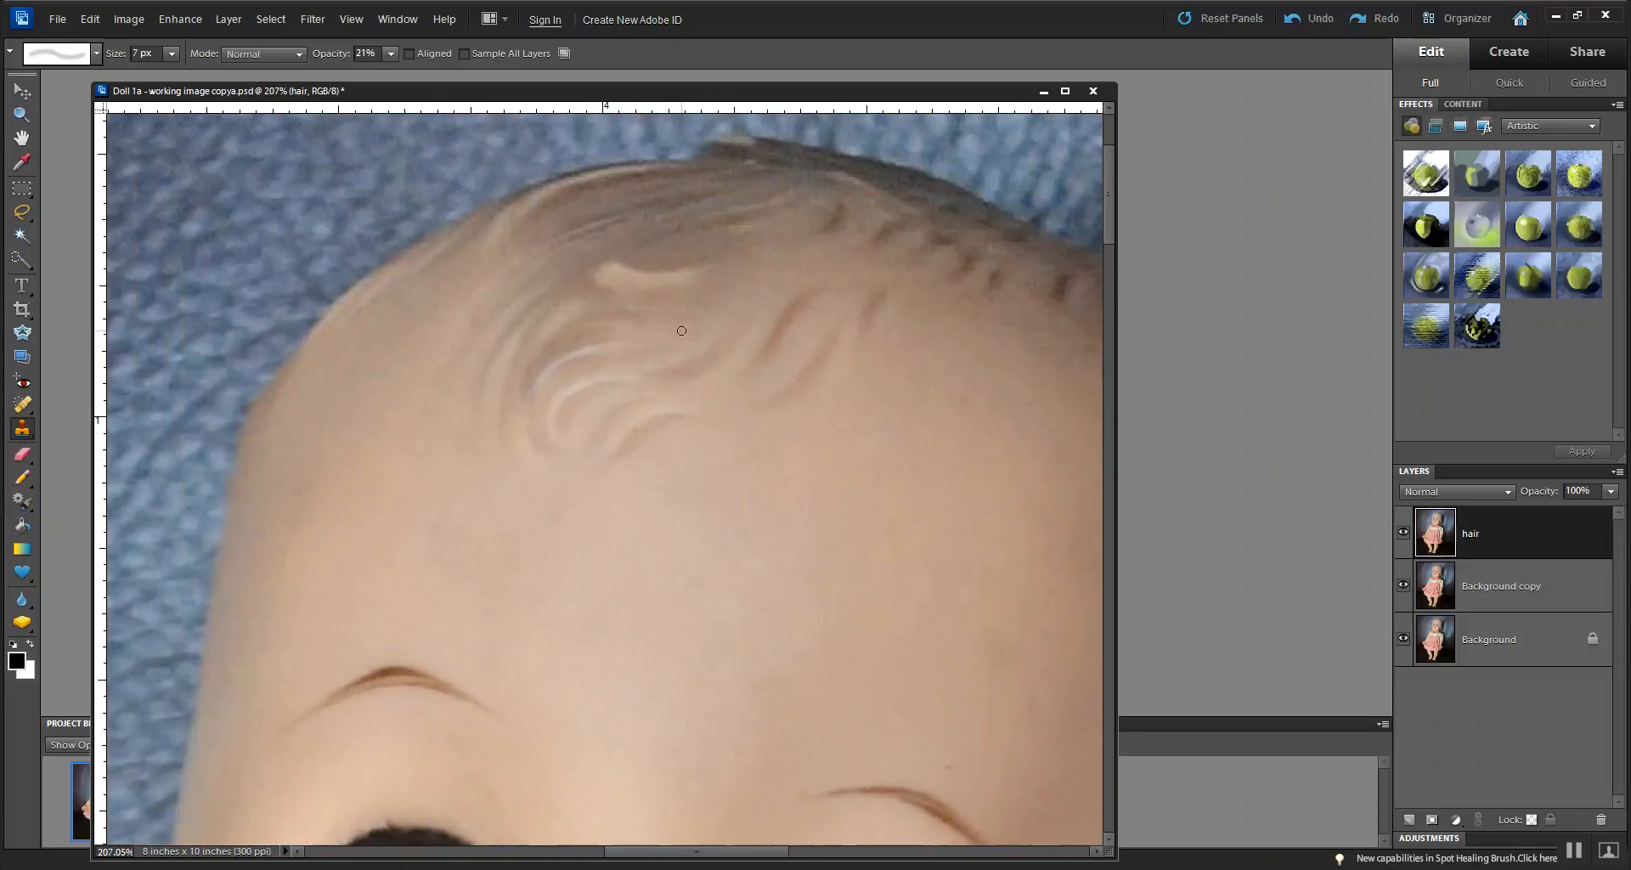
click(299, 53)
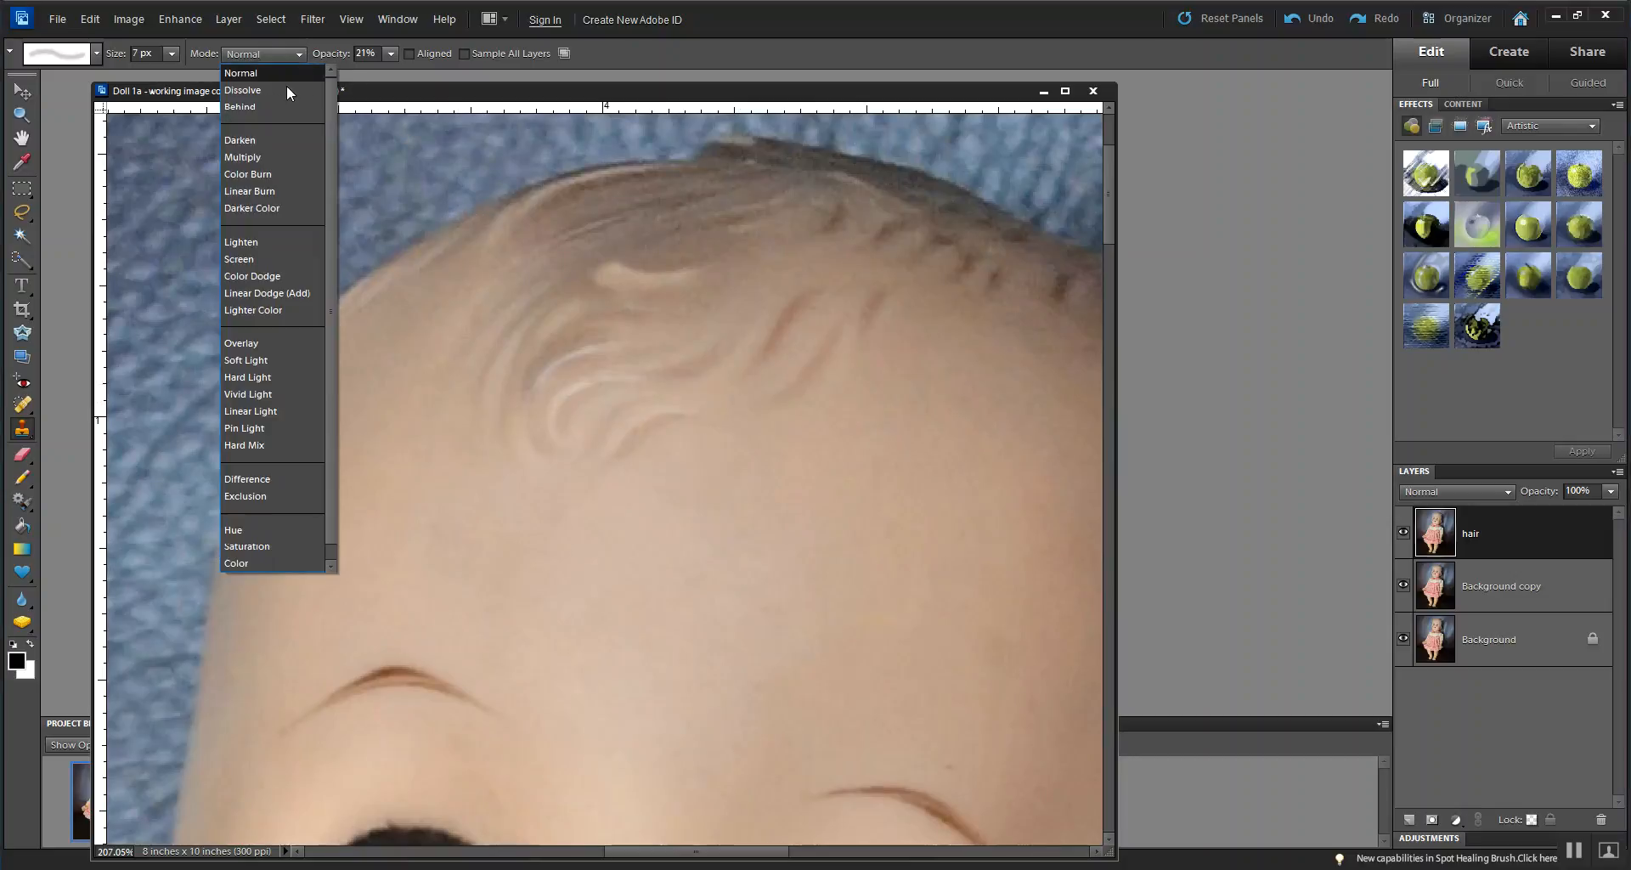
click(246, 241)
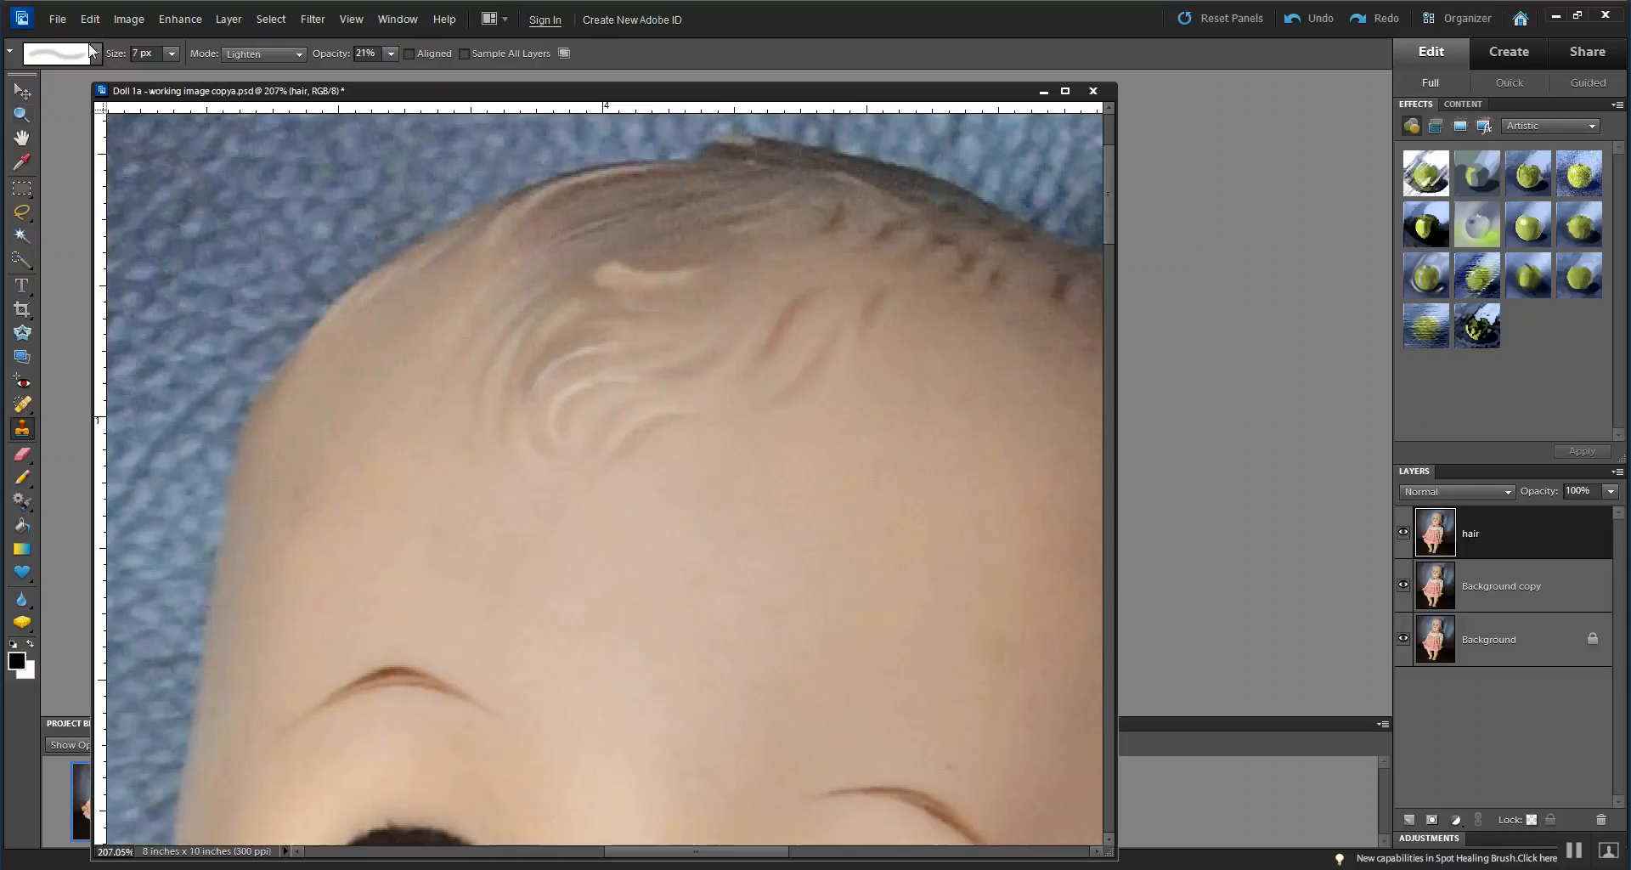
Set the Clone Stamp brush size to 15 px and stroke over the upper left curve of the hair swirl.
click(172, 54)
drag(177, 71, 189, 72)
key(bracketleft)
key(bracketleft)
key(bracketleft)
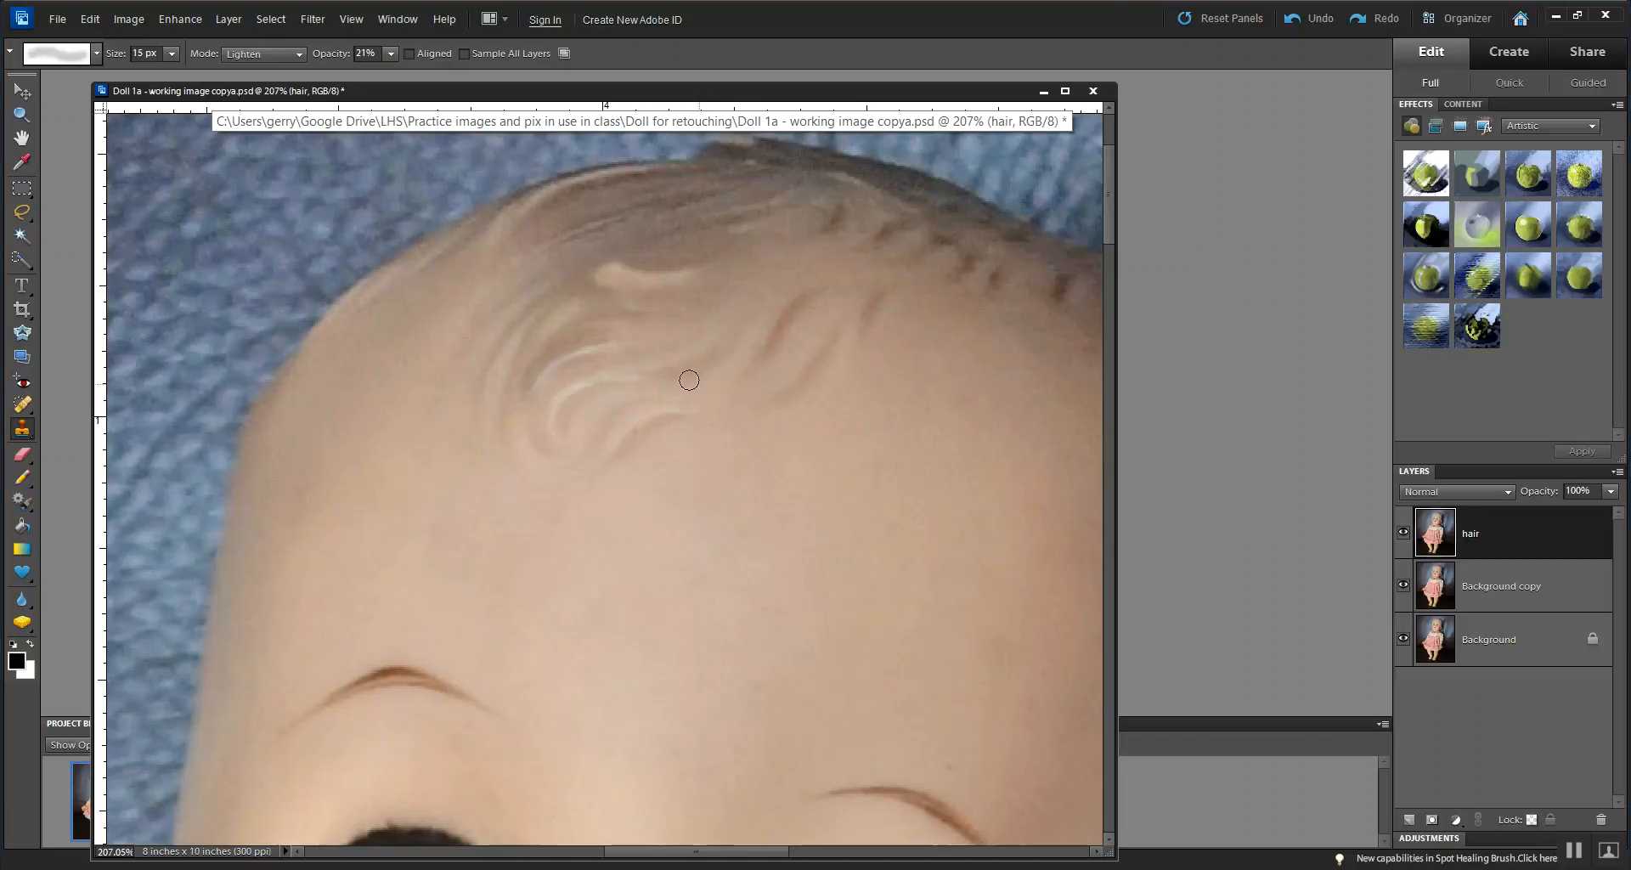
mouse_move(595, 334)
mouse_down()
mouse_move(572, 346)
mouse_move(610, 331)
mouse_move(545, 361)
mouse_move(553, 346)
mouse_move(531, 379)
mouse_move(547, 342)
mouse_move(520, 391)
mouse_move(553, 348)
mouse_up()
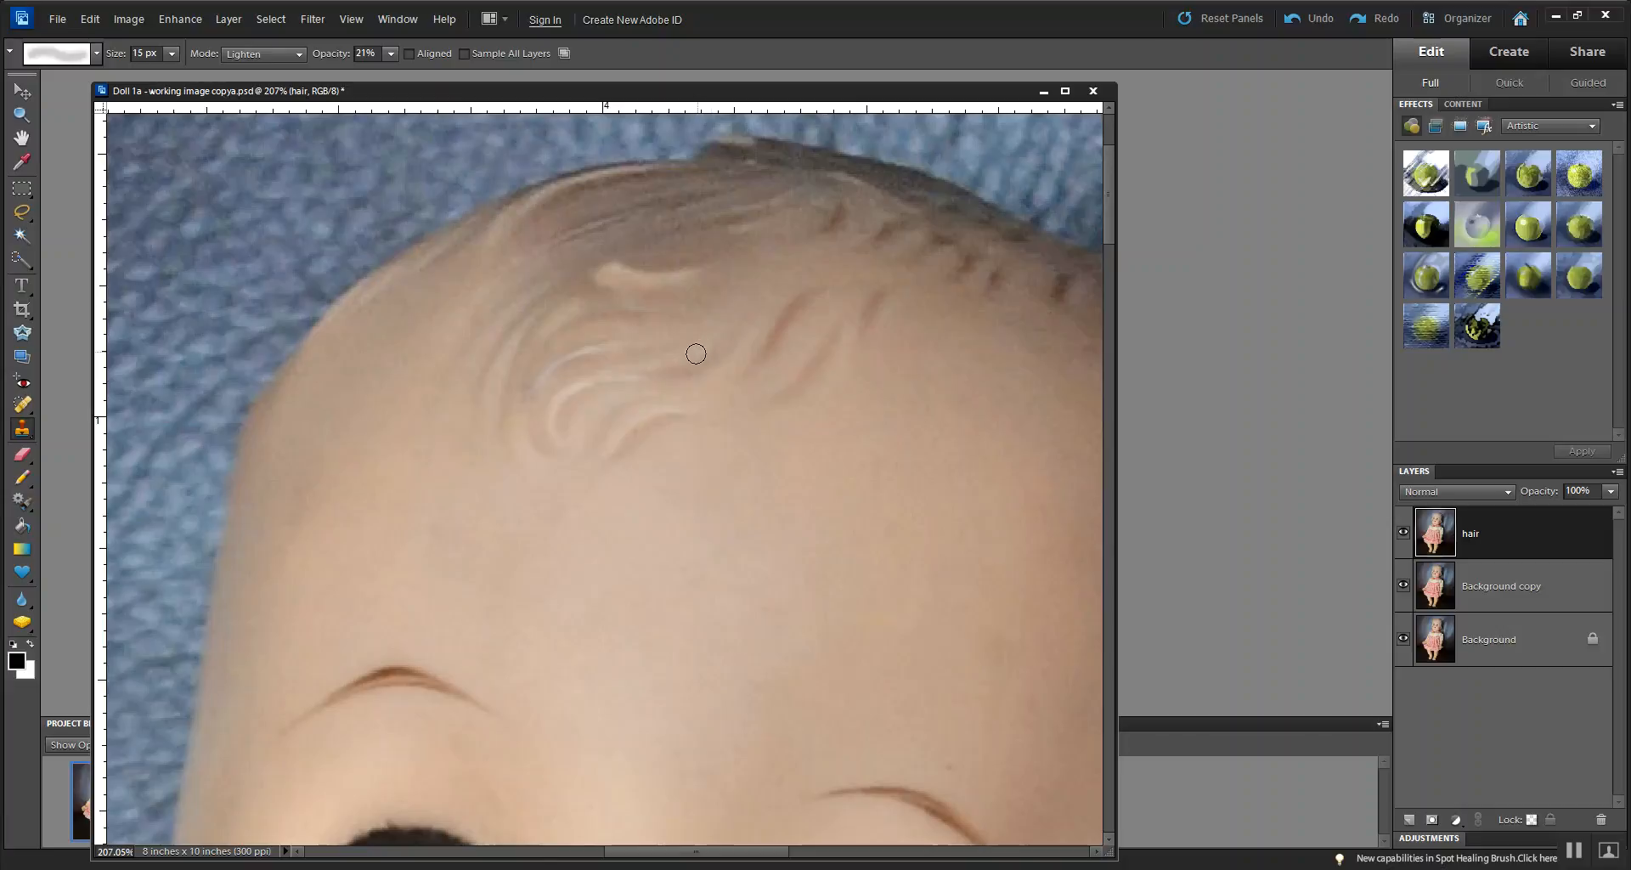
Return the Clone Stamp's blending mode to Normal and switch to the Move tool.
click(294, 55)
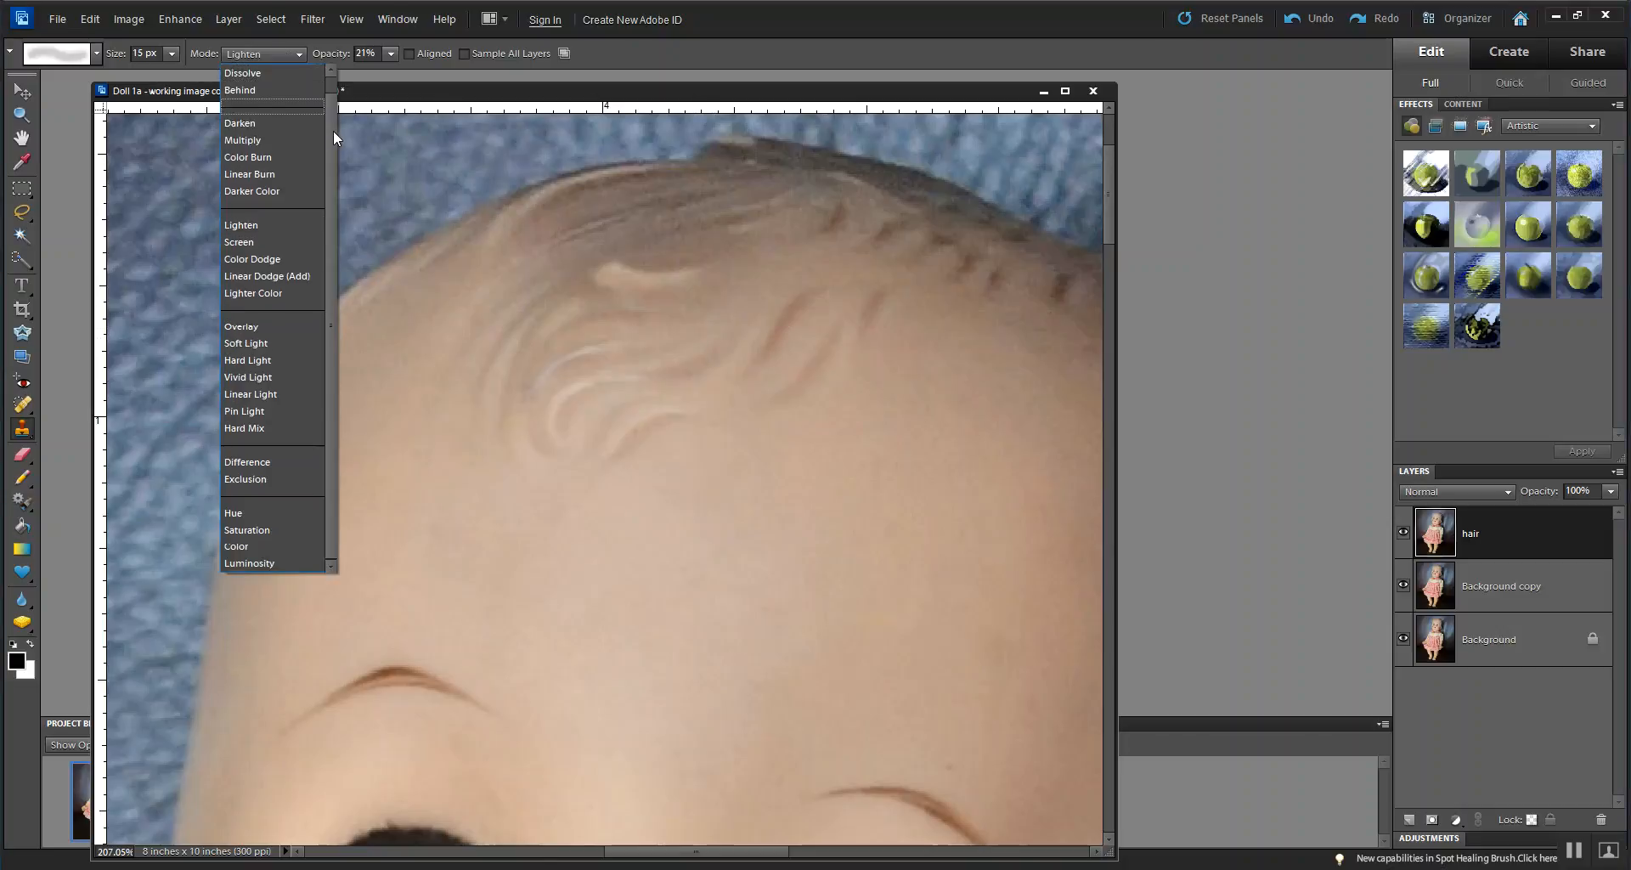
click(330, 69)
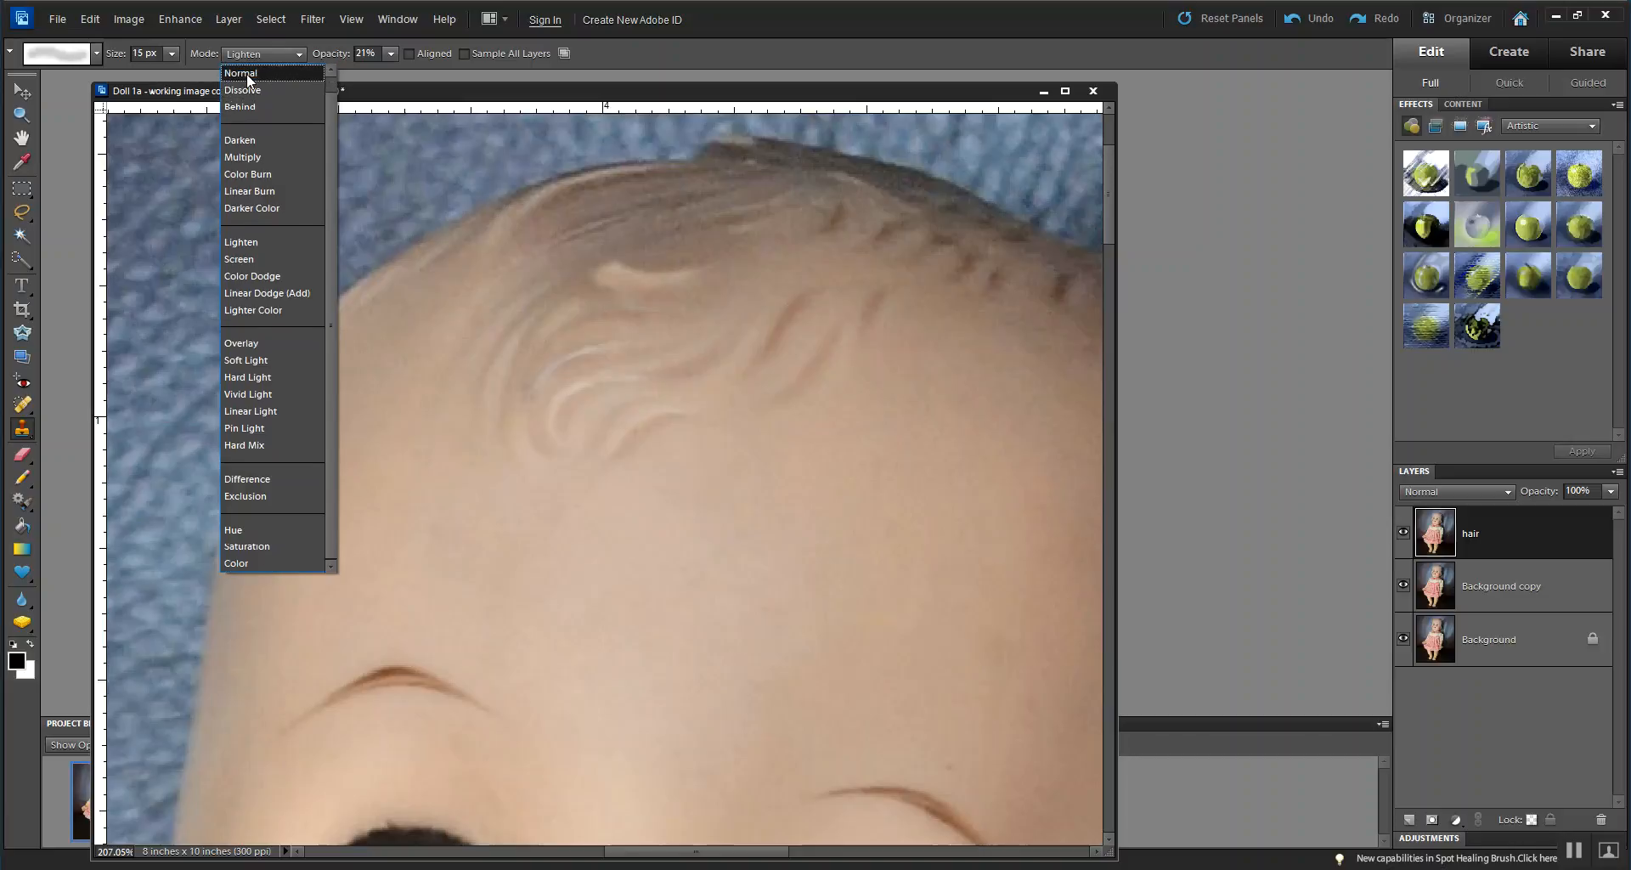
click(238, 73)
click(691, 249)
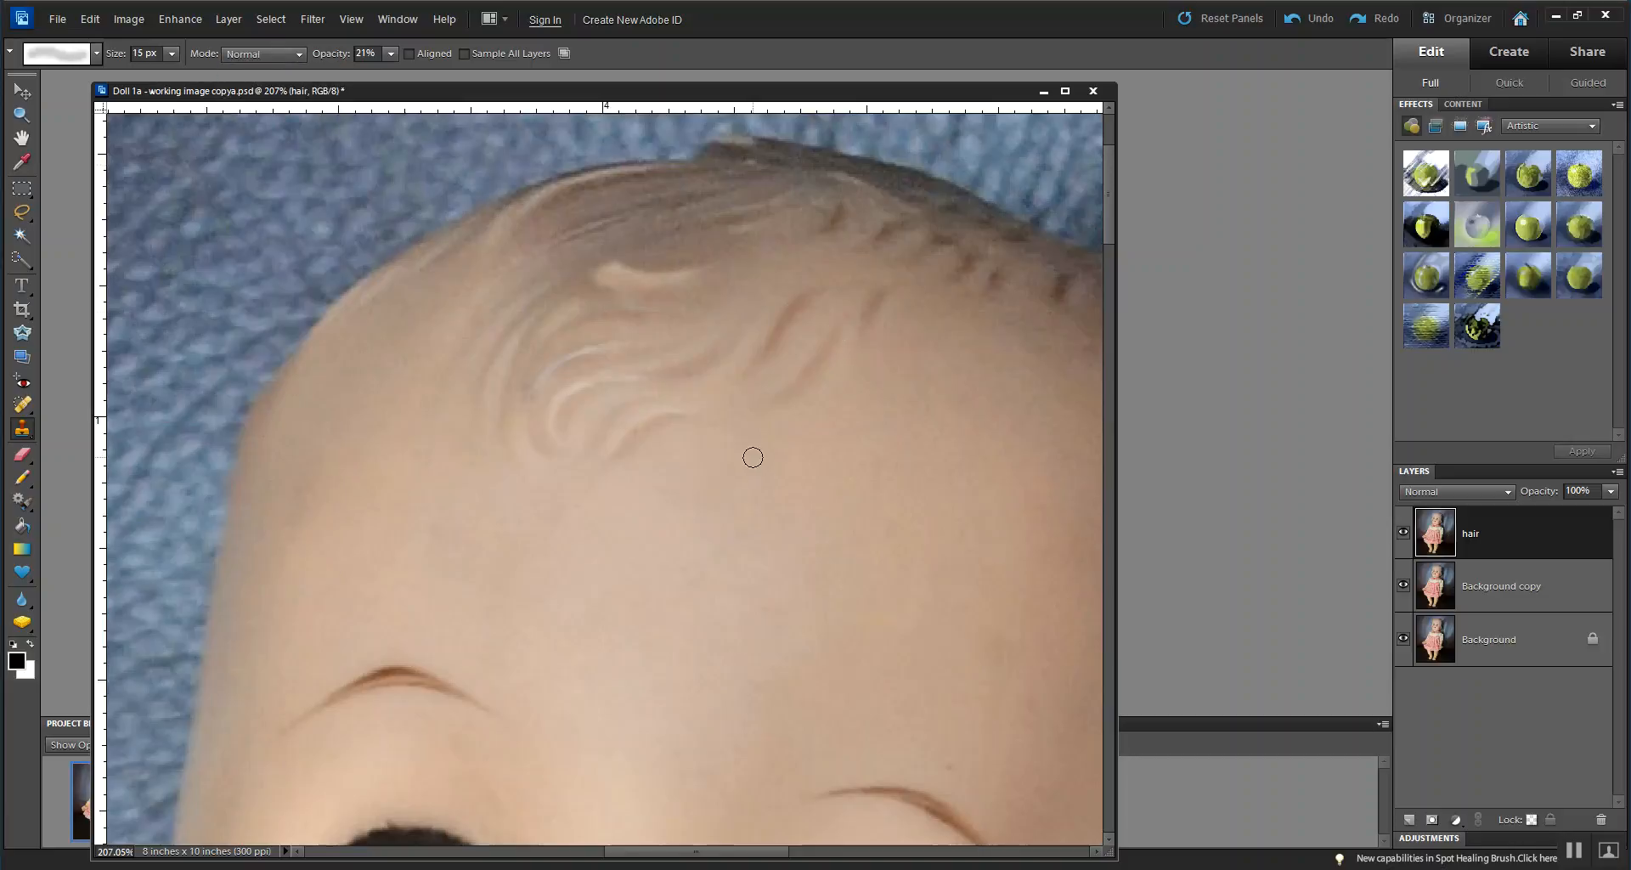
key(v)
scroll(759, 495, down, 5)
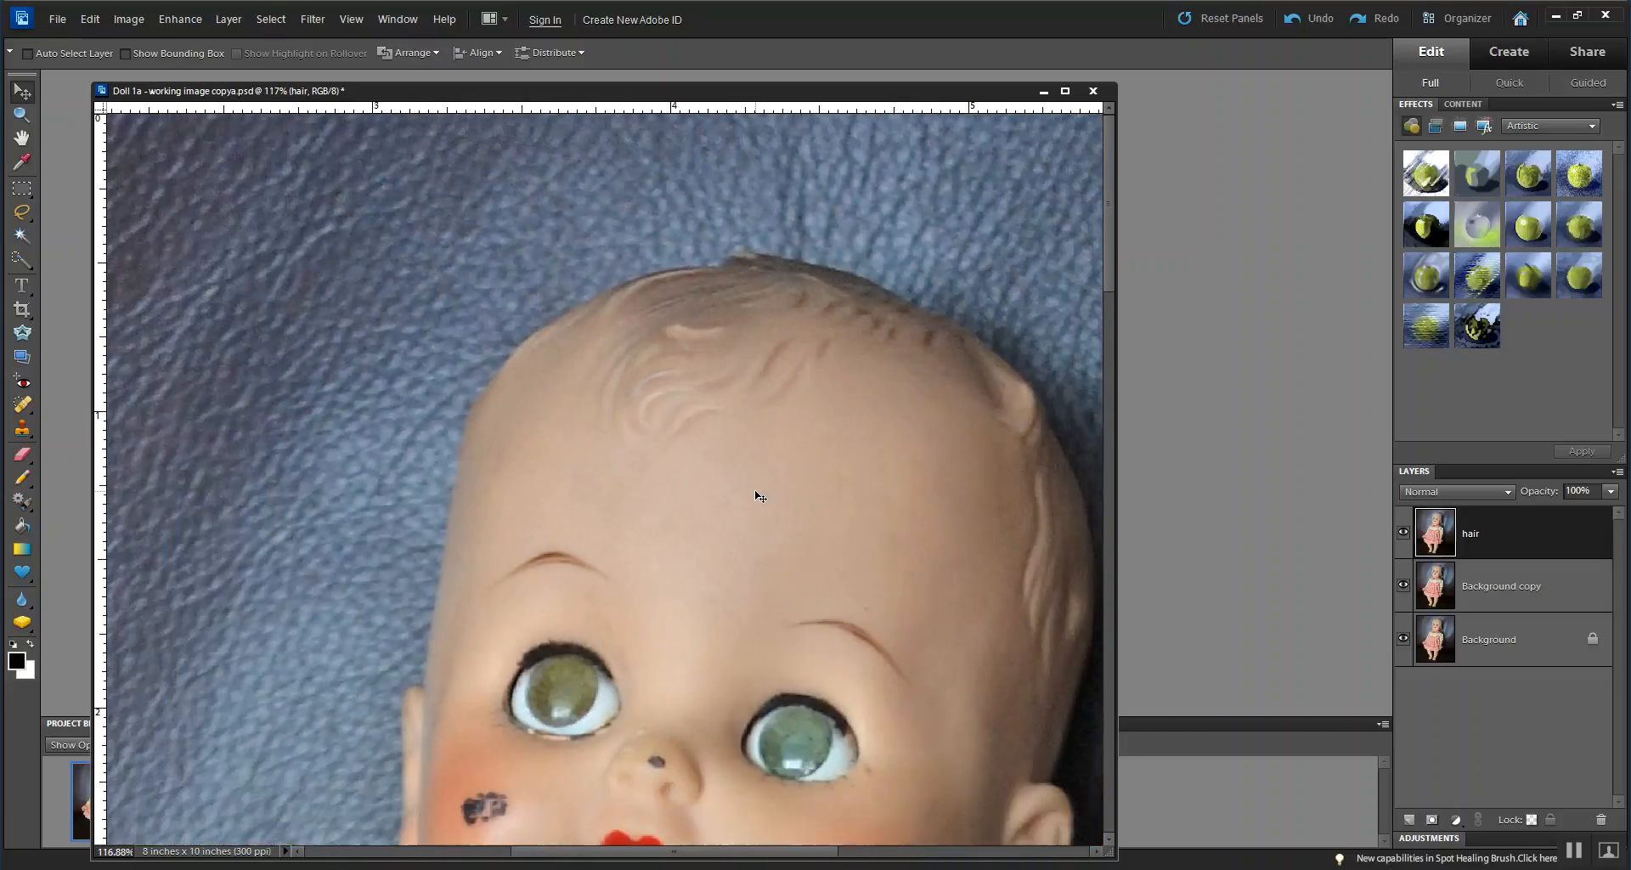
scroll(759, 495, up, 1)
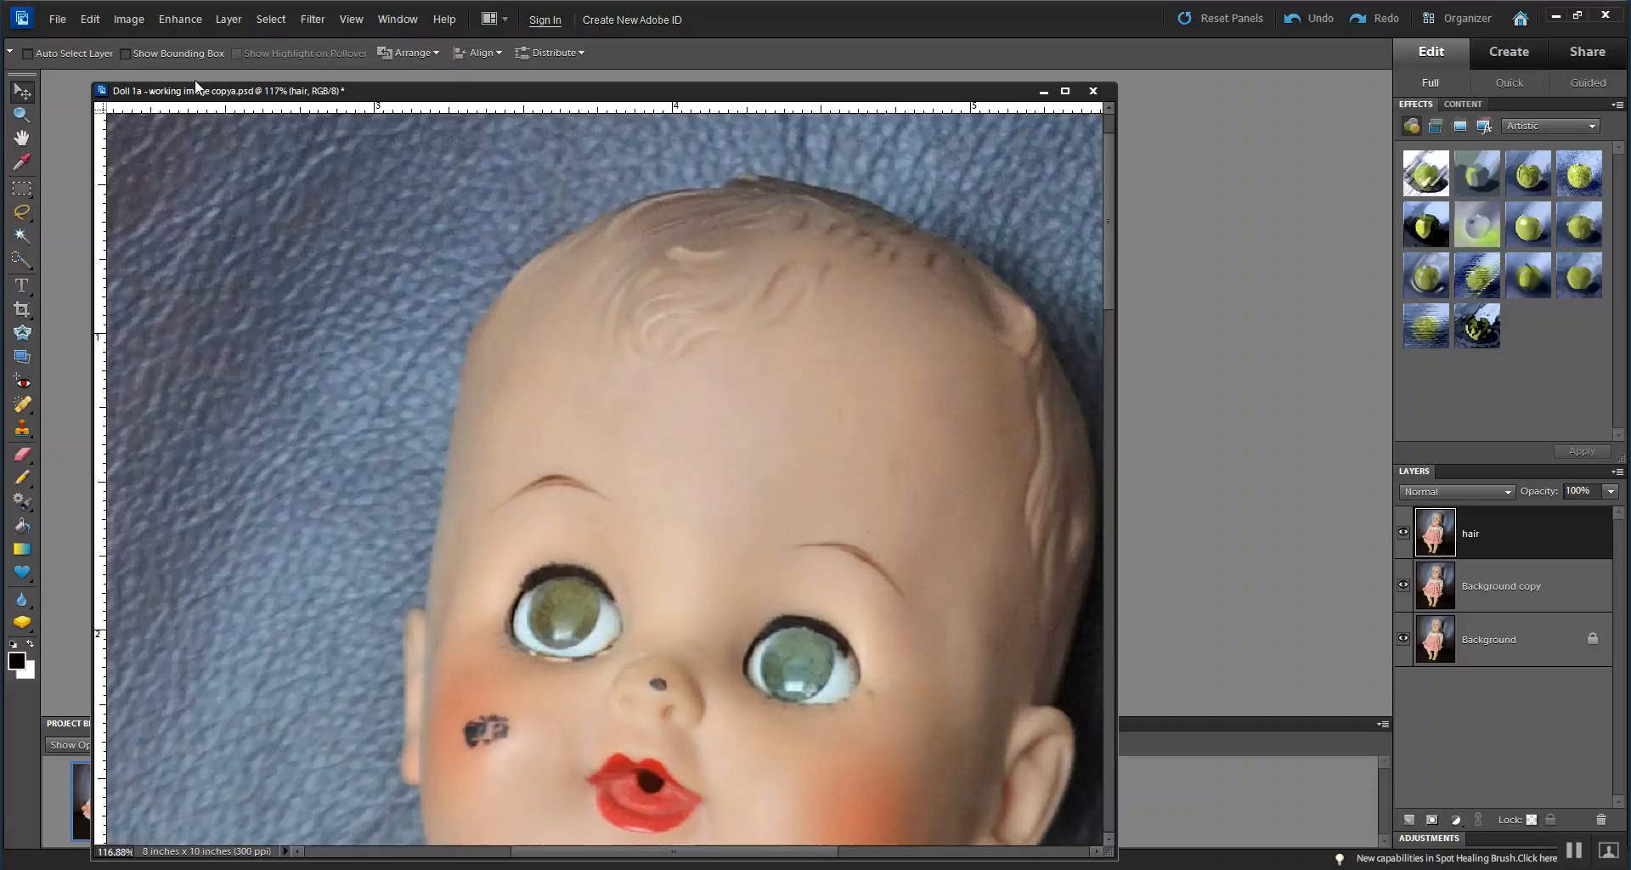
Try to save the retouched document under its current file name.
click(54, 18)
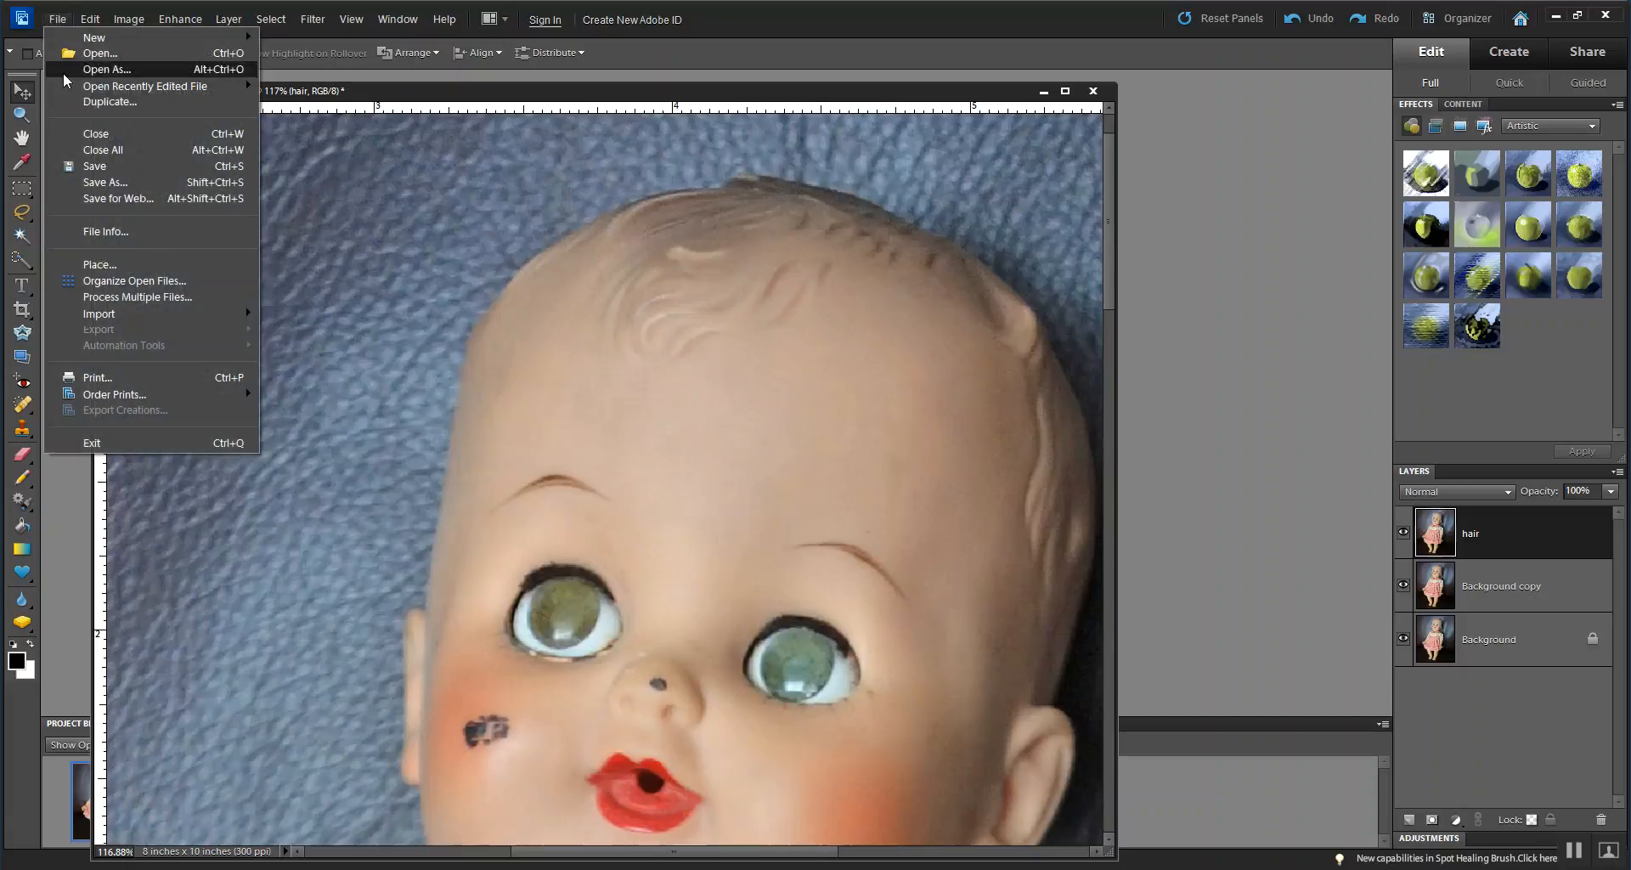
click(91, 172)
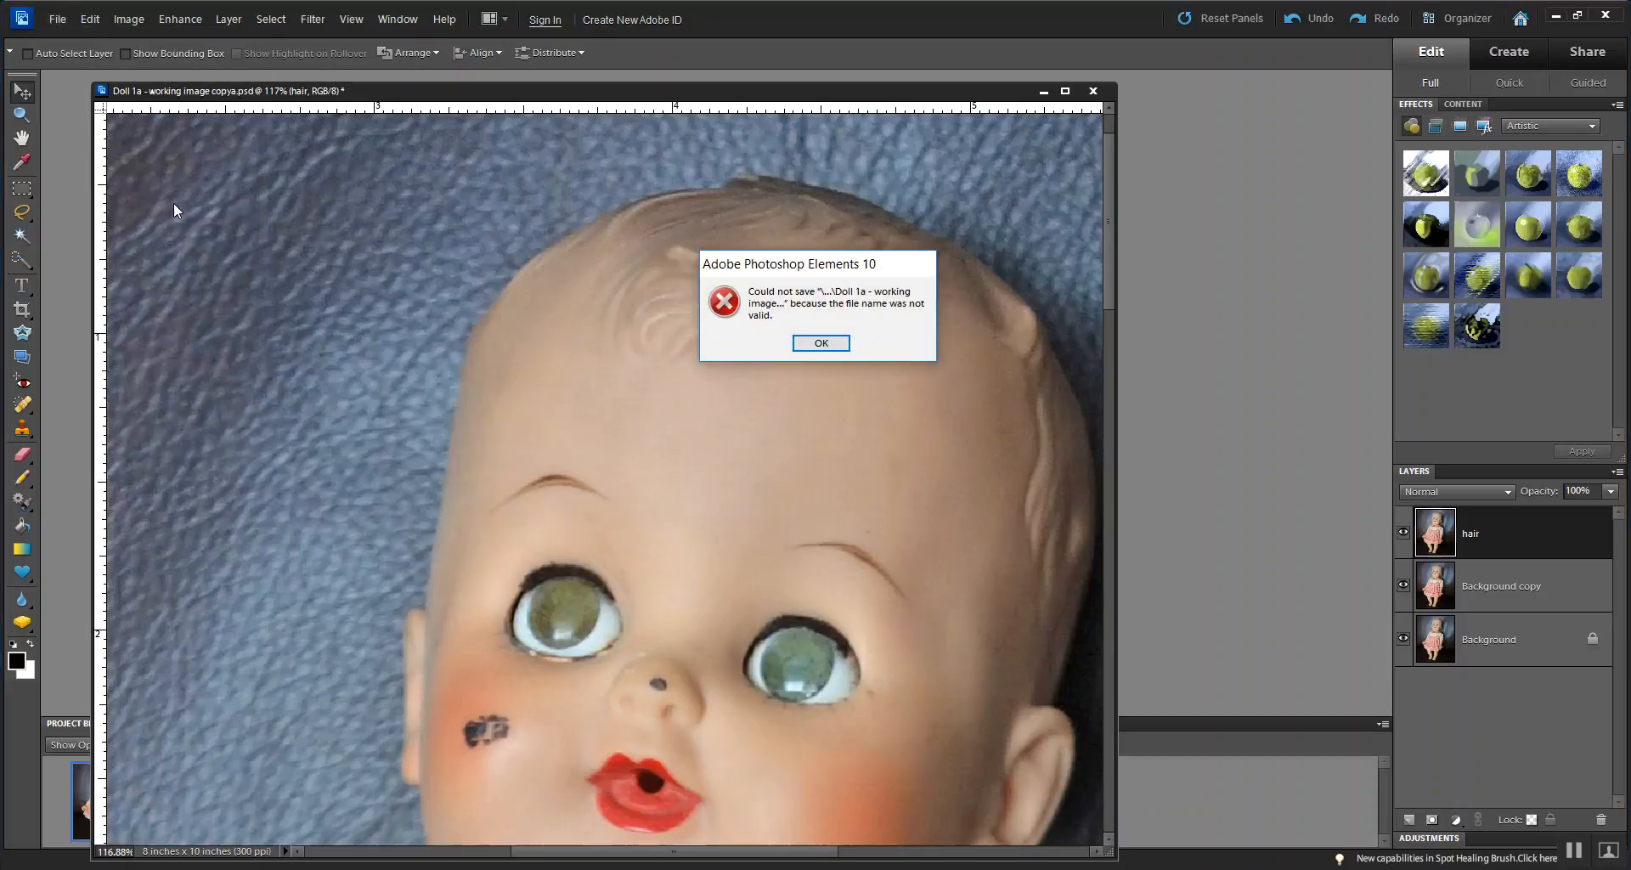
click(821, 344)
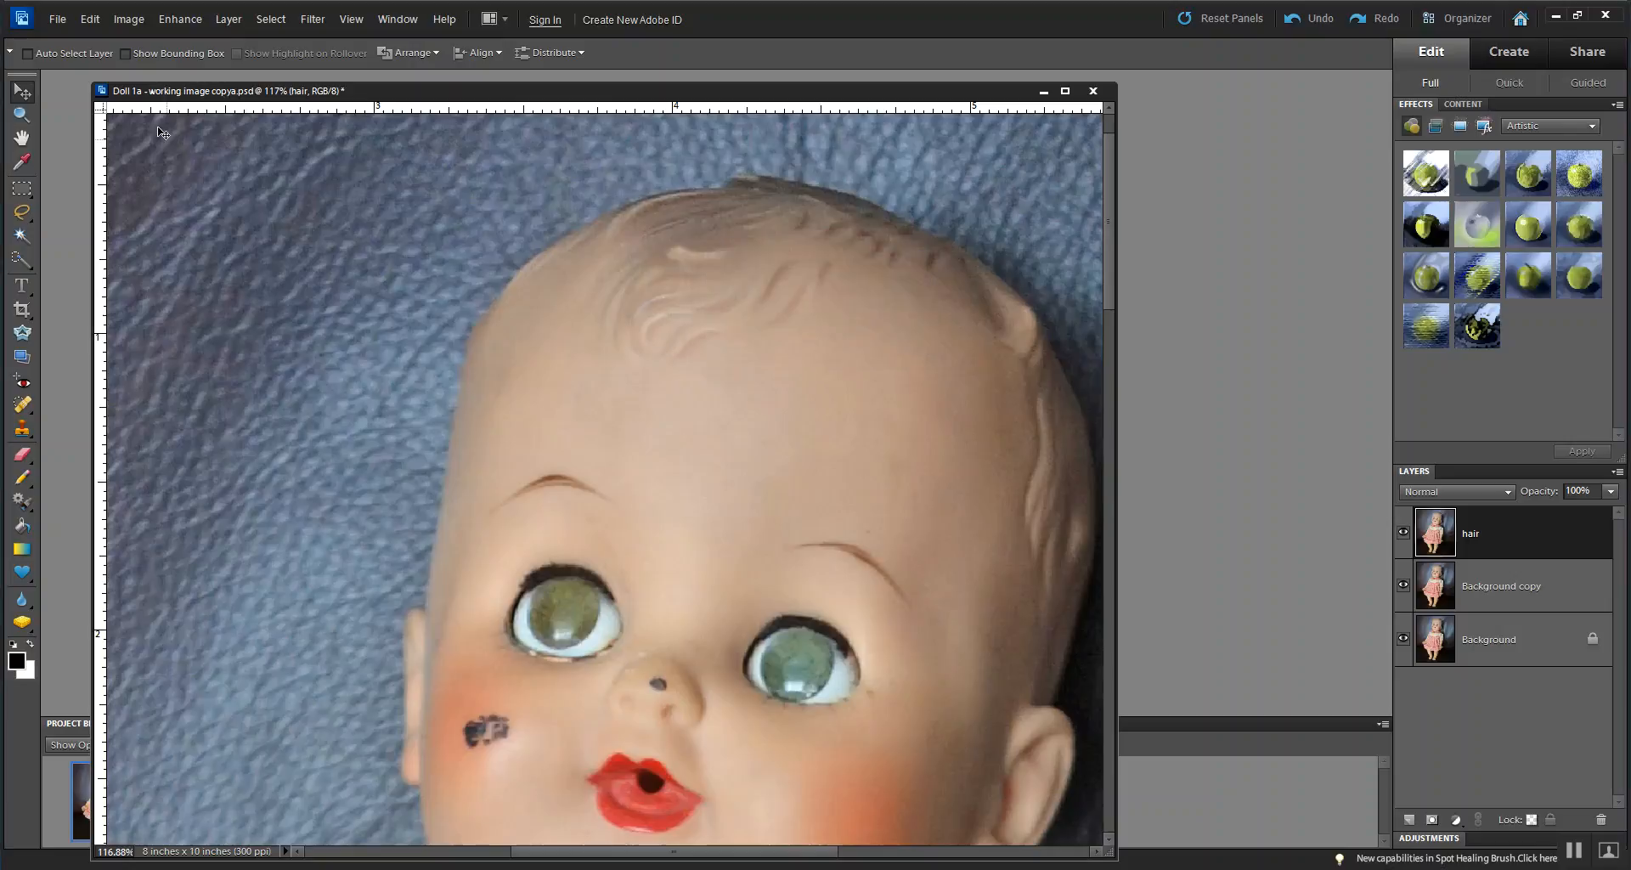
Save the document as a new layered Photoshop file named "Doll 1a - working image copyb" in the Doll for retouching folder.
click(68, 23)
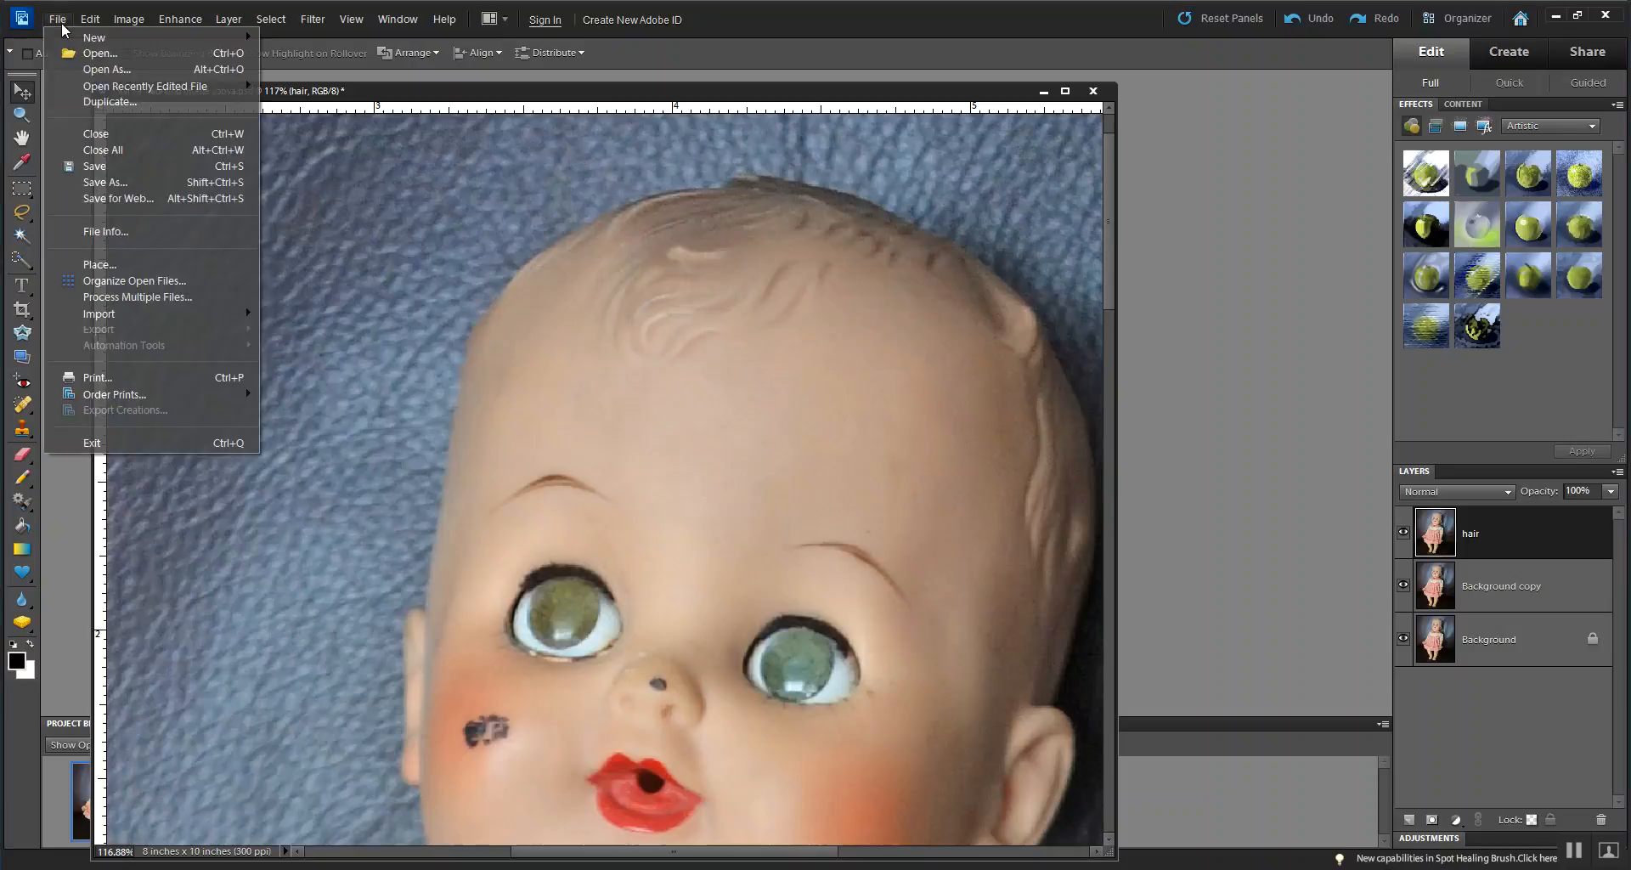
click(124, 191)
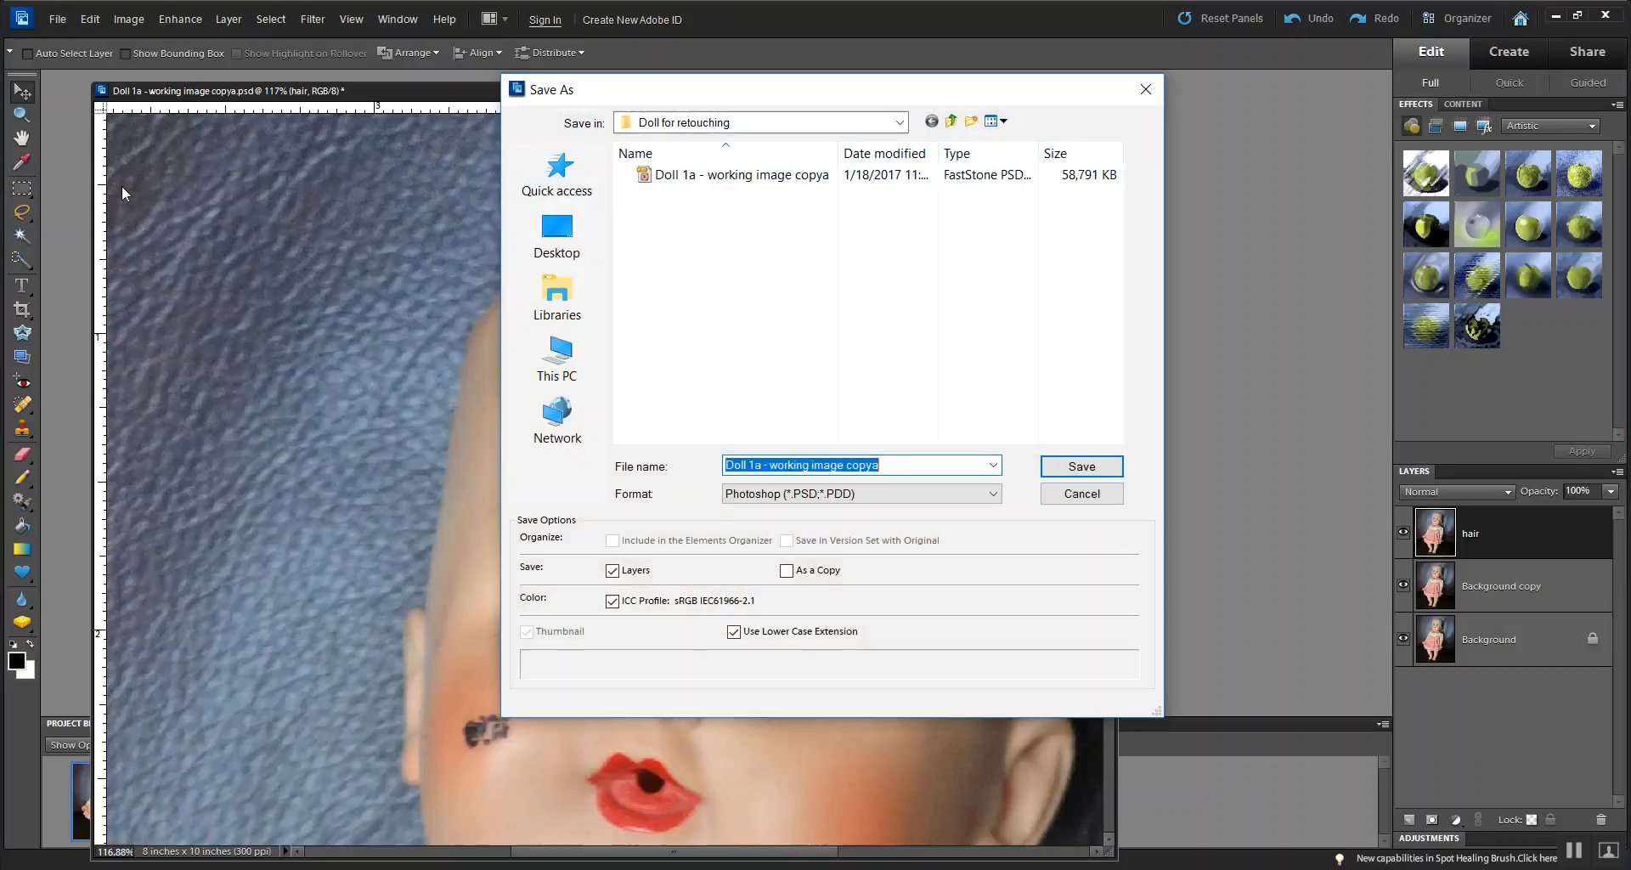
click(891, 467)
key(BackSpace)
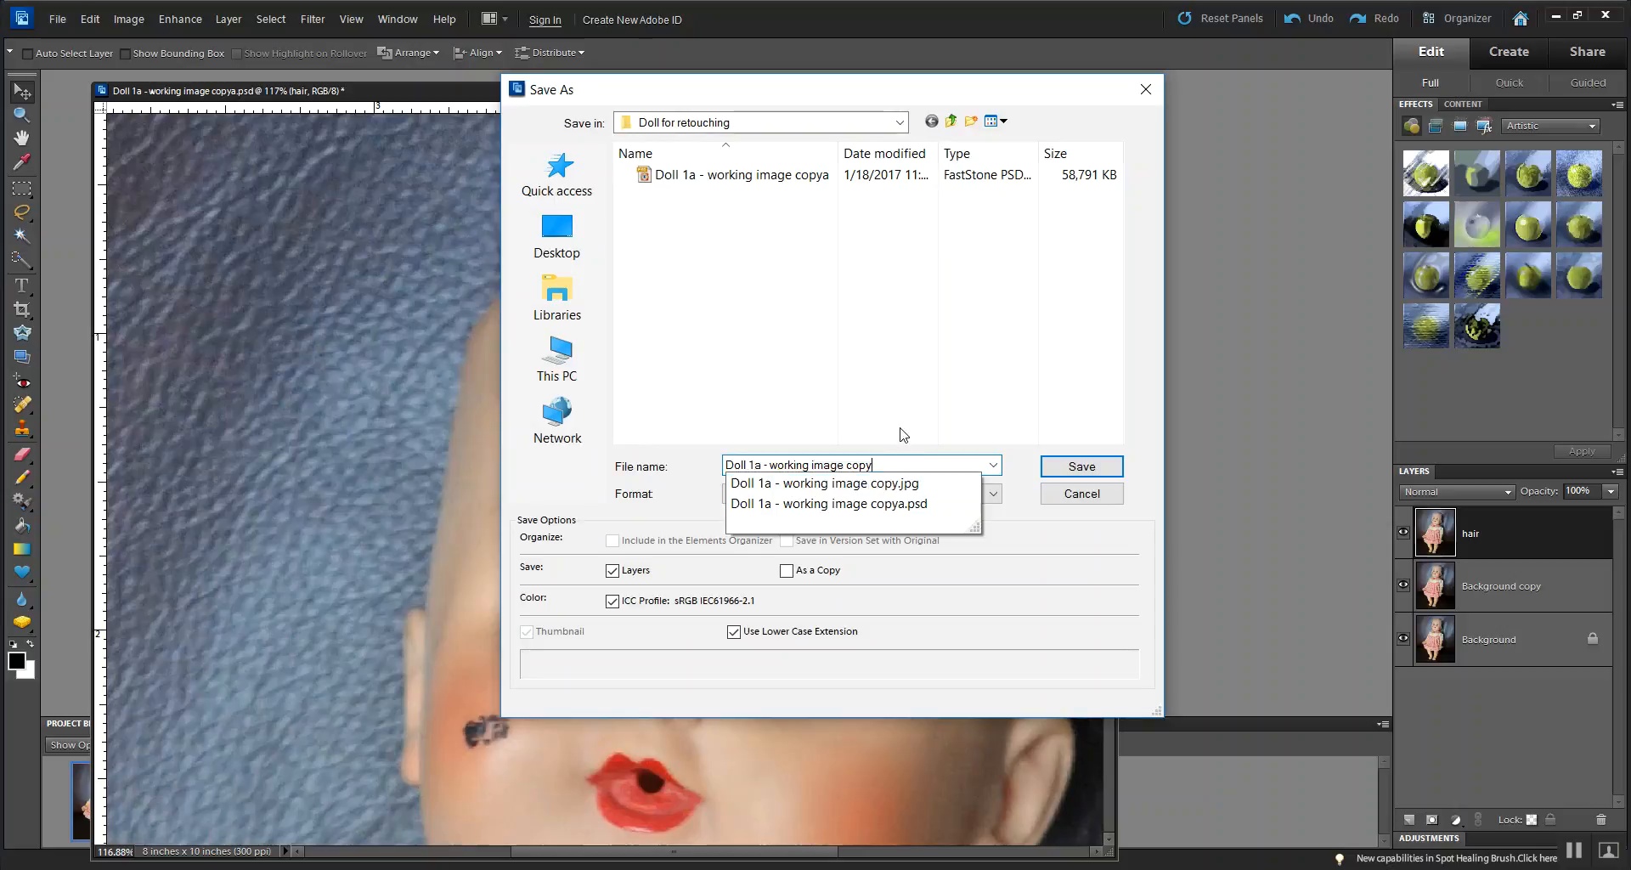
text(b)
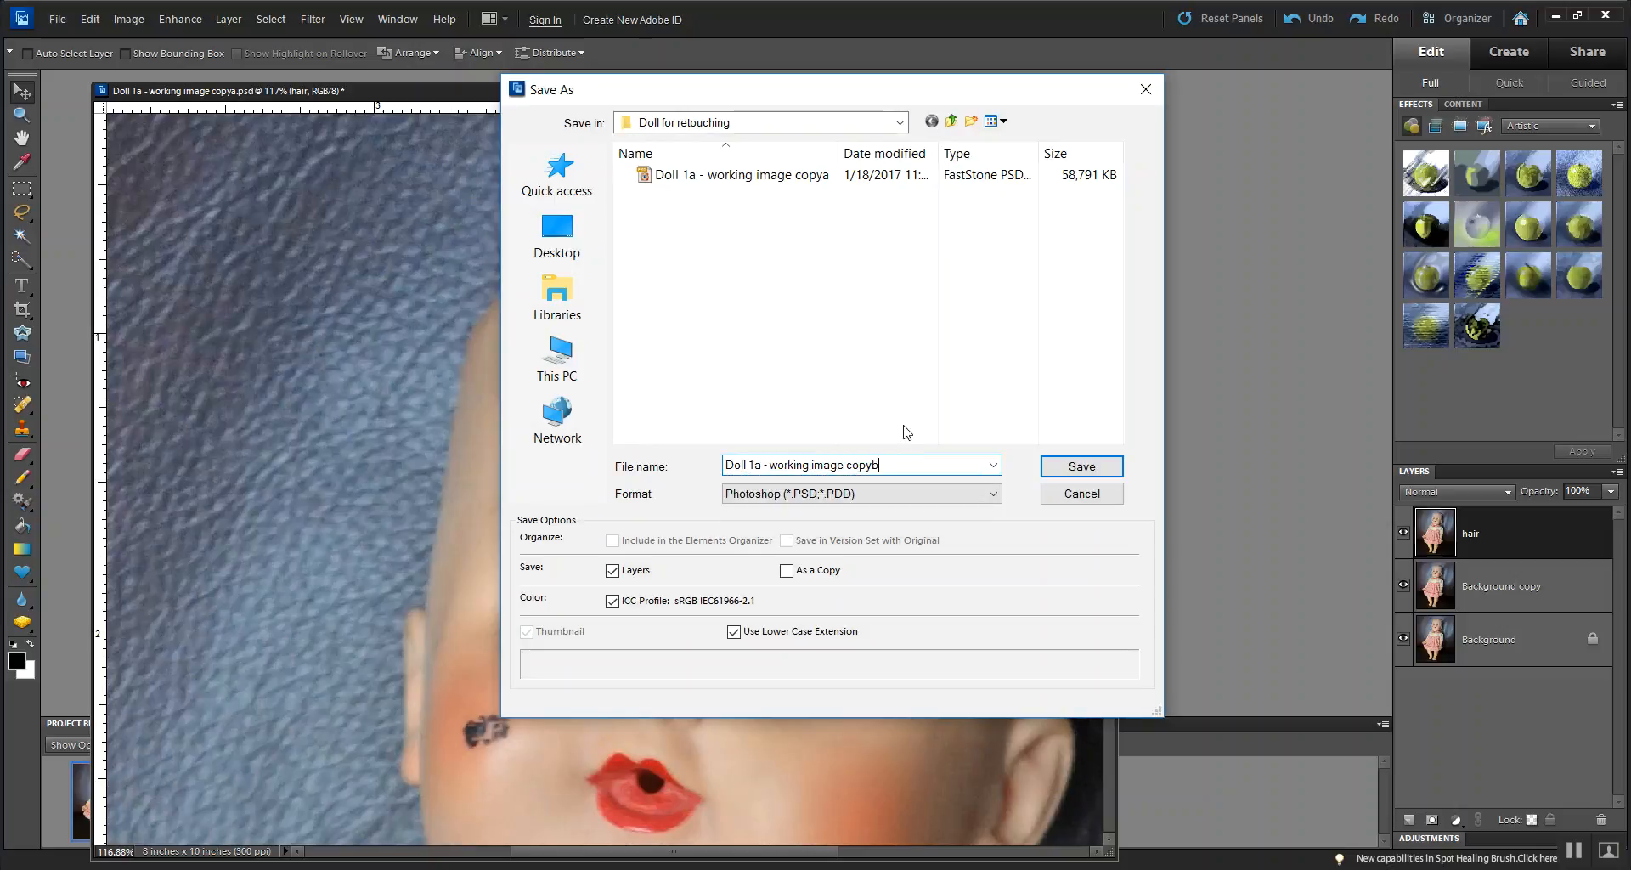
click(1086, 473)
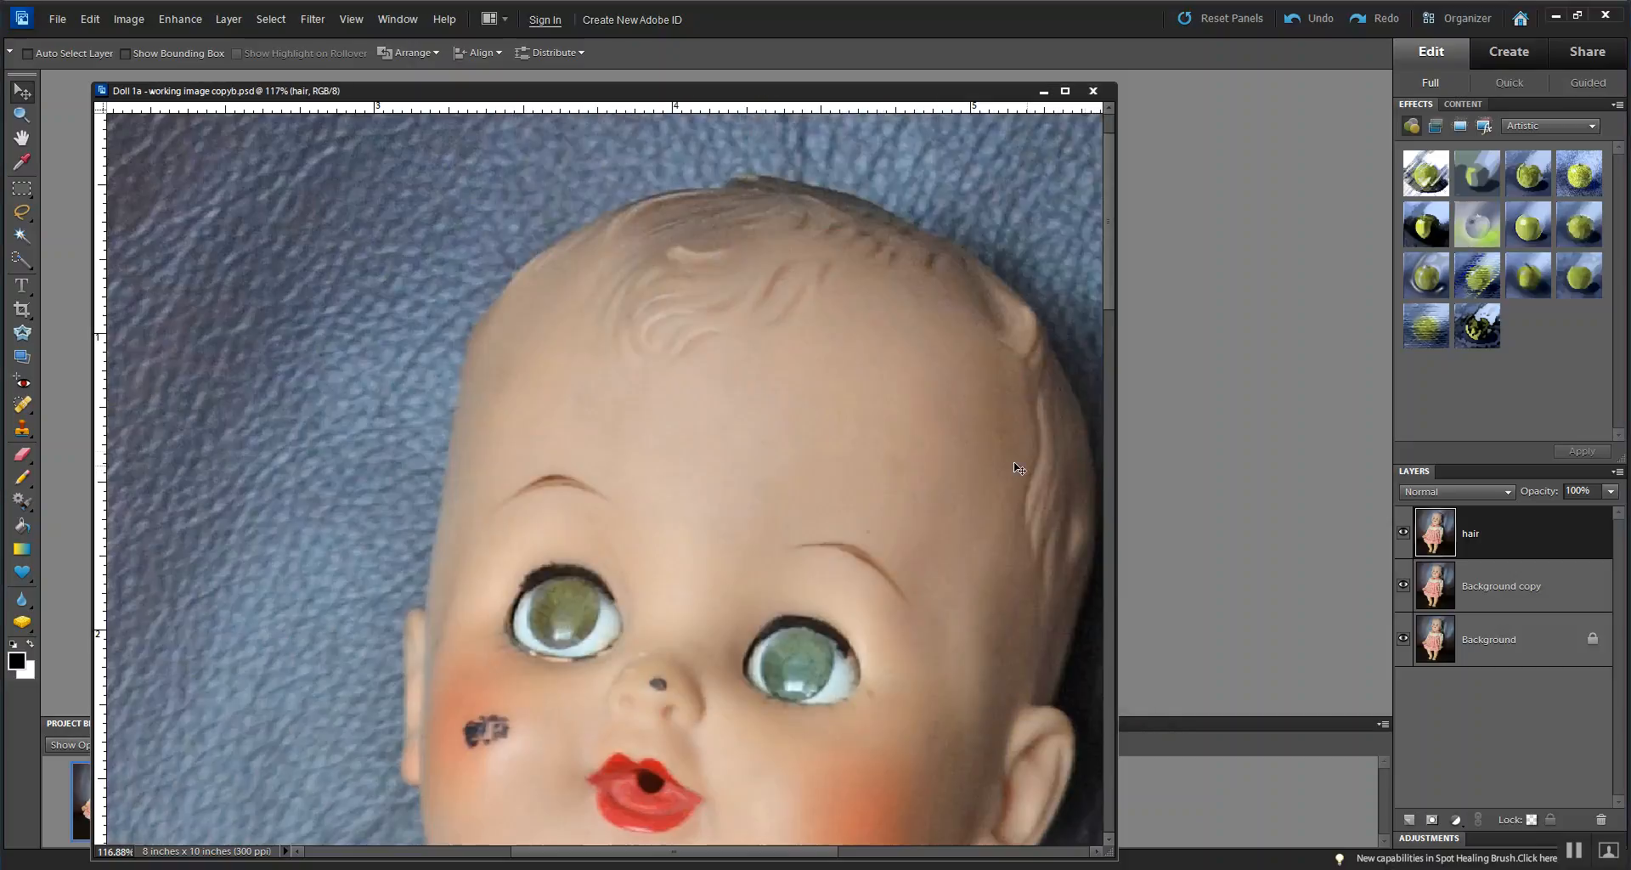